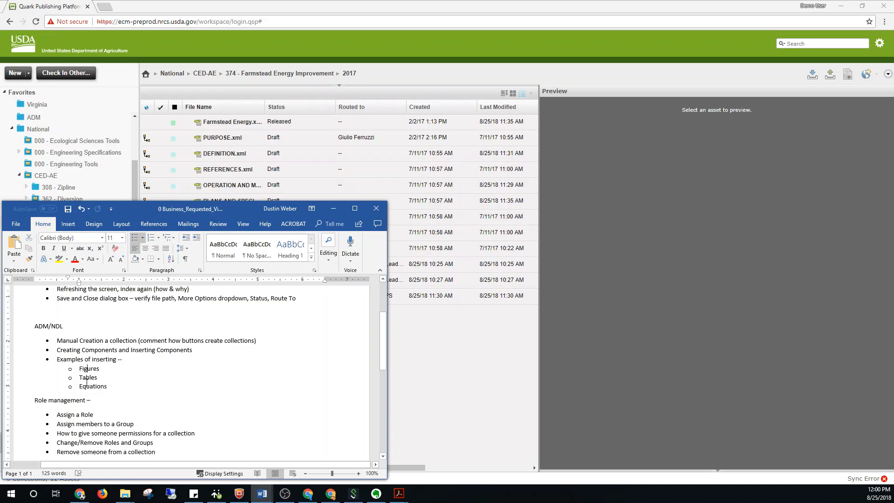
pyautogui.doubleClick(86, 377)
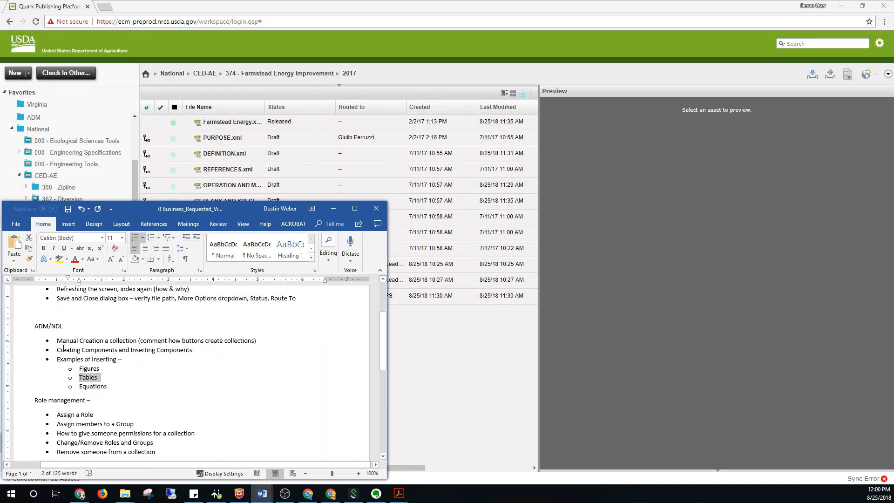
pyautogui.moveTo(96, 349); pyautogui.dragTo(191, 350)
pyautogui.click(99, 382)
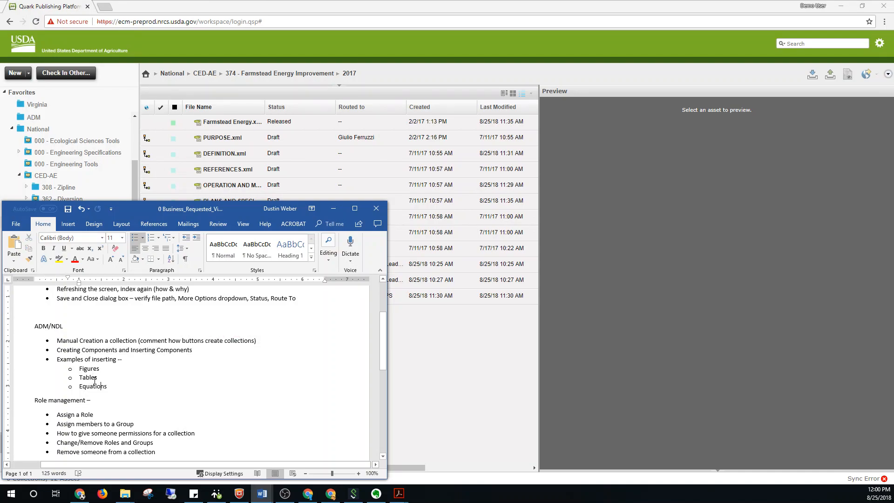
pyautogui.doubleClick(94, 369)
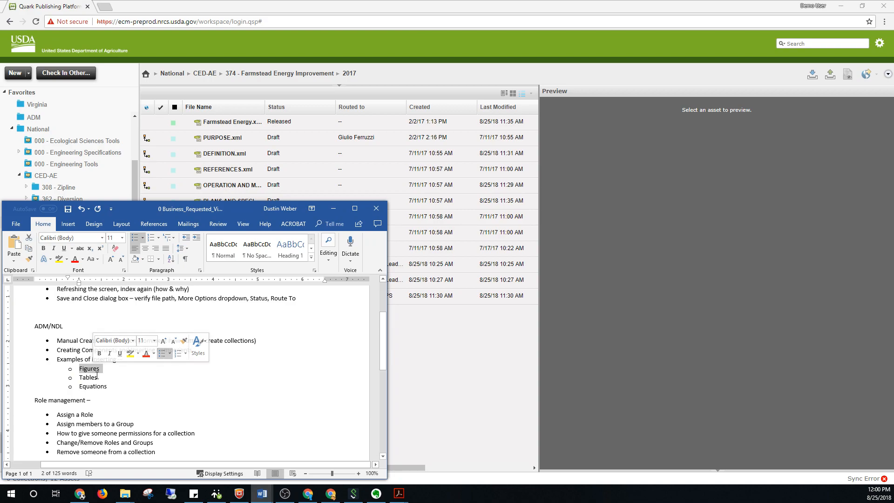
# Switch to Quark Publishing Platform and create a new Practice Overview document in the 374 - Farmstead Energy Improvement 2017 collection
pyautogui.click(474, 366)
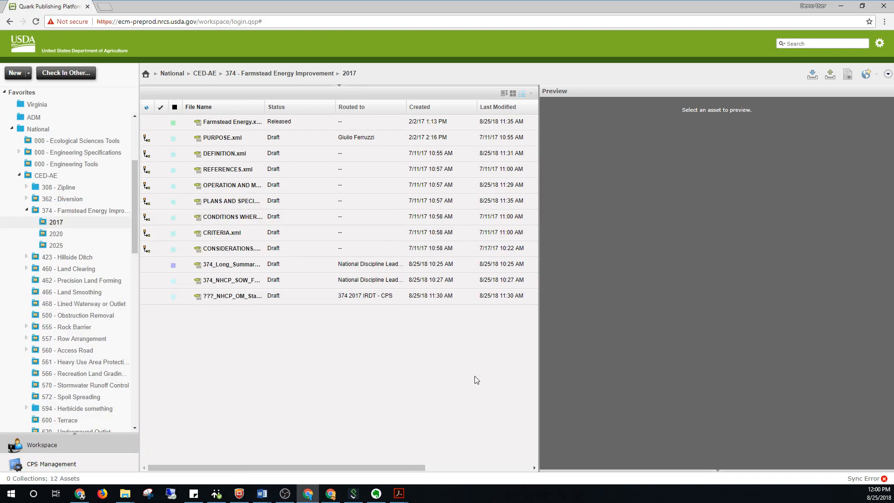
pyautogui.click(28, 73)
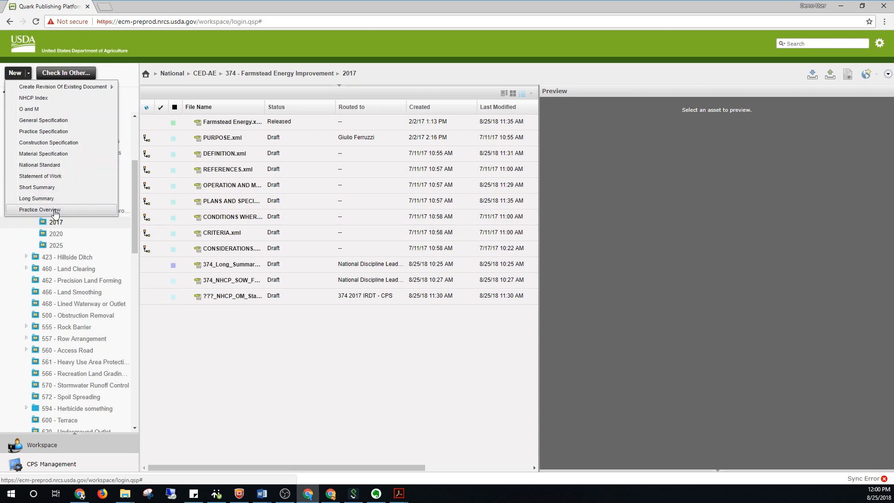
pyautogui.click(41, 210)
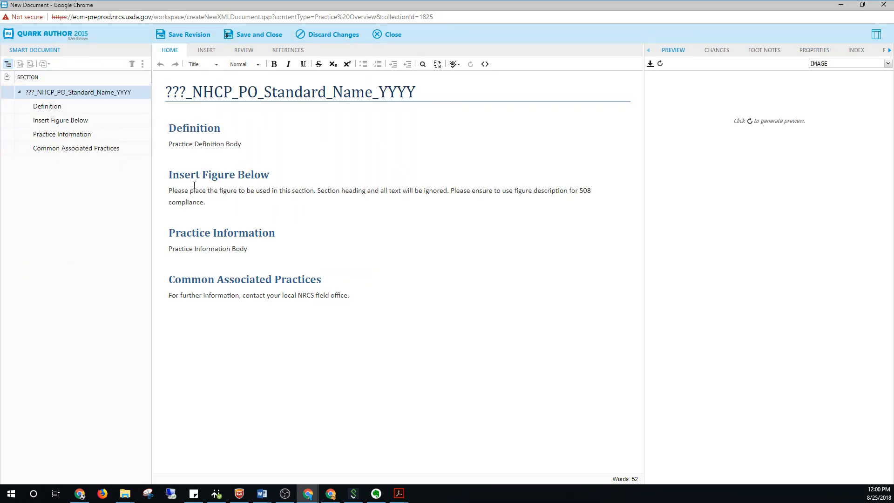
# Delete the placeholder text under the Insert Figure Below heading and start an empty paragraph in its place
pyautogui.moveTo(169, 175); pyautogui.dragTo(267, 175)
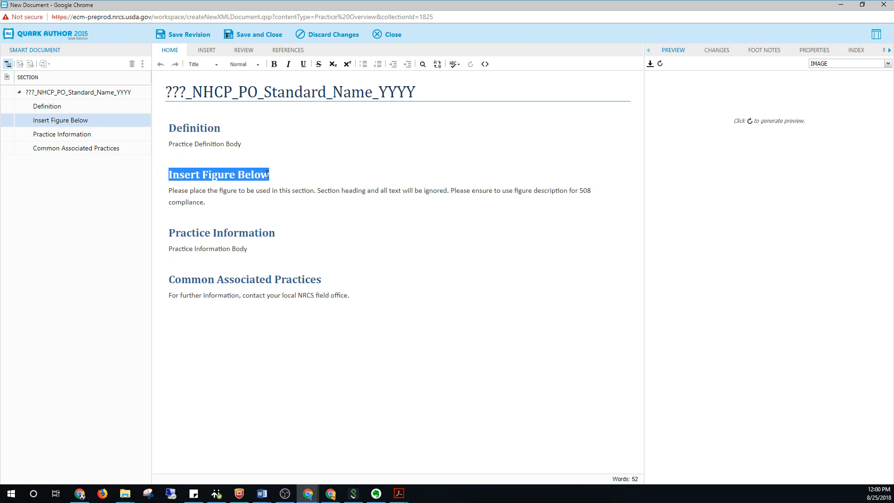
pyautogui.moveTo(210, 204); pyautogui.dragTo(158, 190)
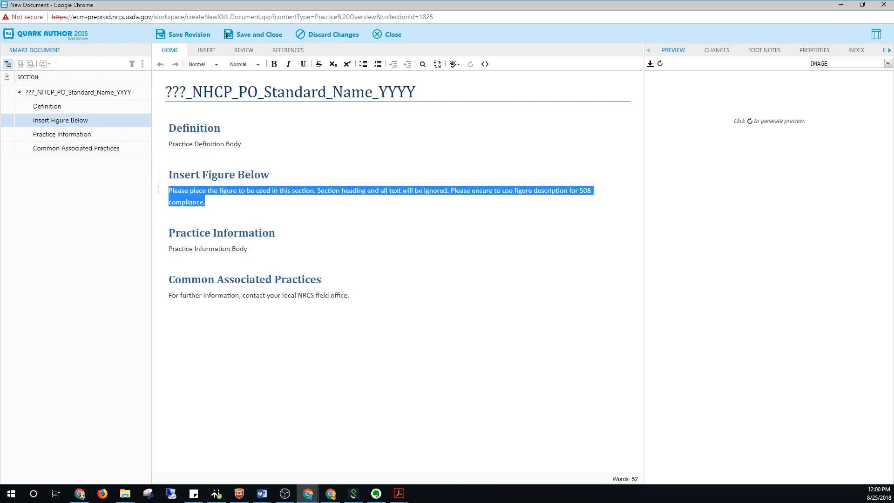
pyautogui.press('BackSpace')
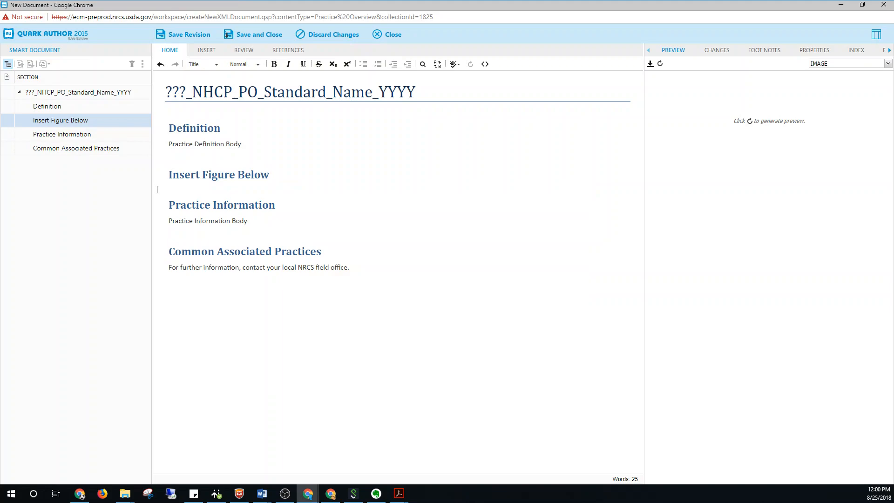
pyautogui.press('Return')
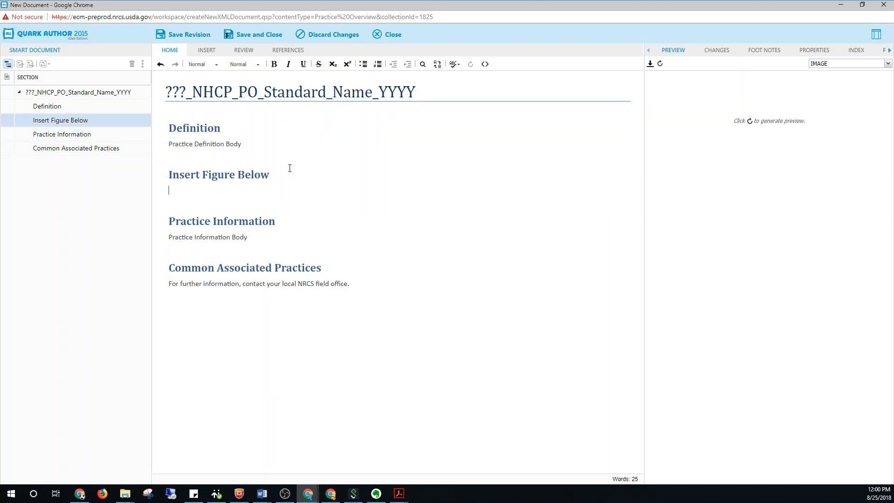
# Insert the figure stelprdb1254998.jpg from the local Desktop folder, without a title or description
pyautogui.click(207, 49)
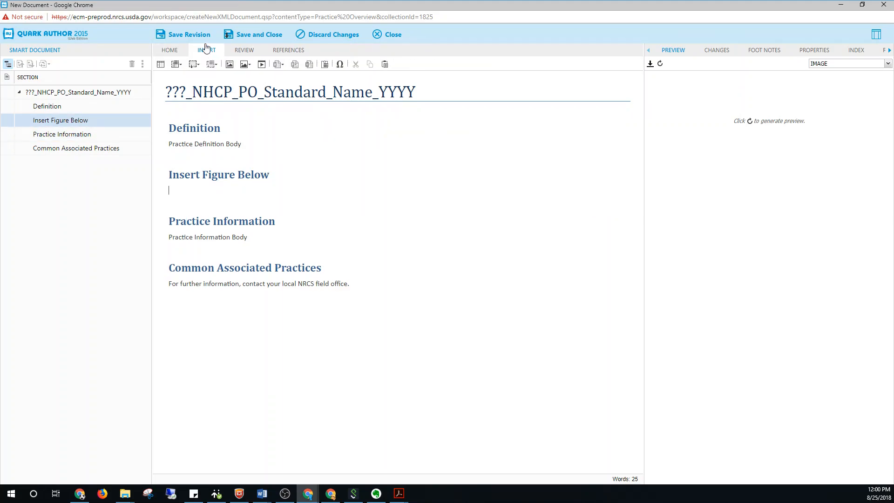
pyautogui.click(229, 66)
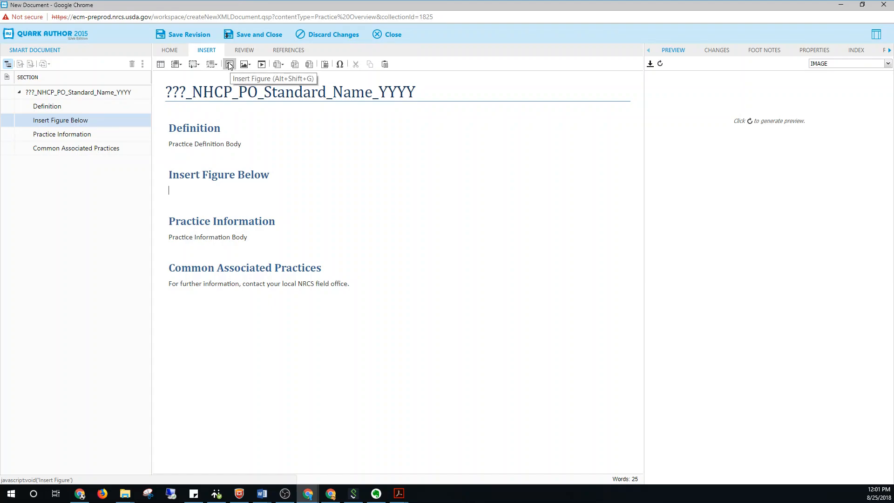
pyautogui.click(230, 64)
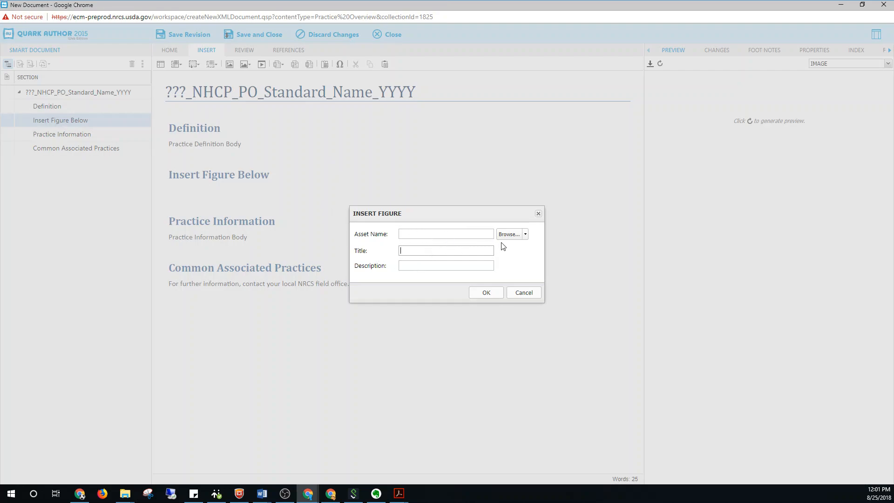
pyautogui.click(525, 235)
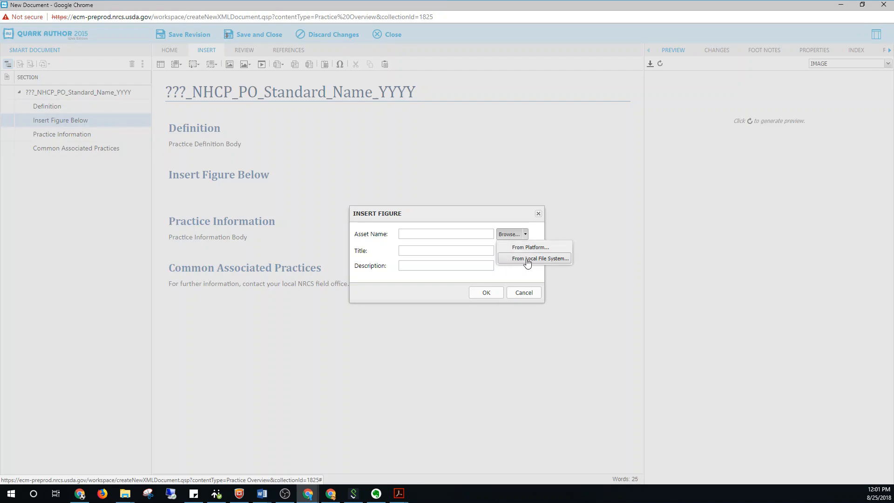
pyautogui.click(550, 259)
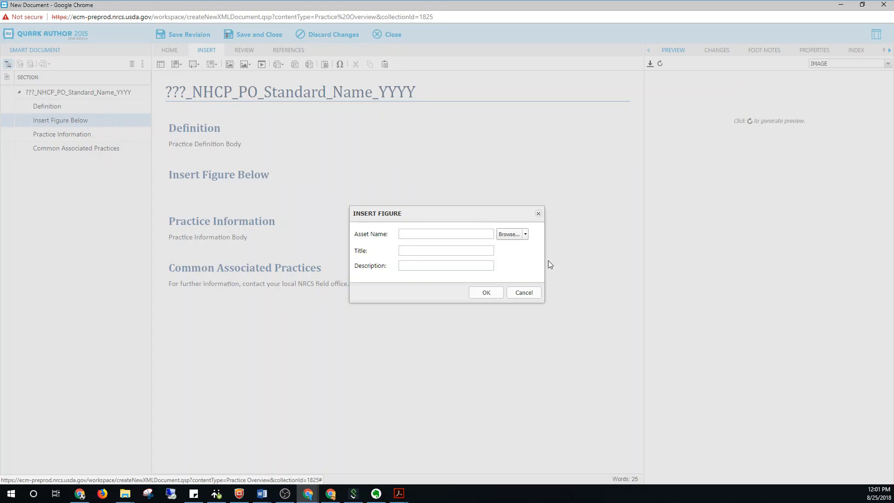
pyautogui.click(62, 89)
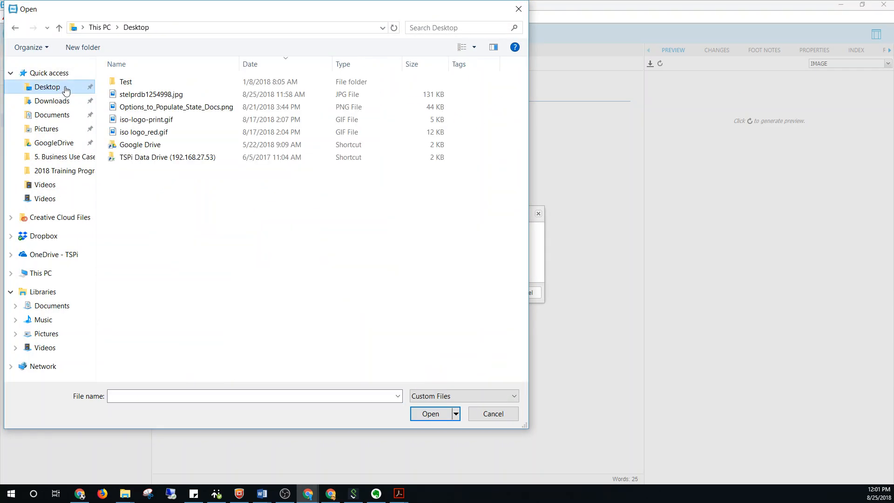
pyautogui.doubleClick(164, 95)
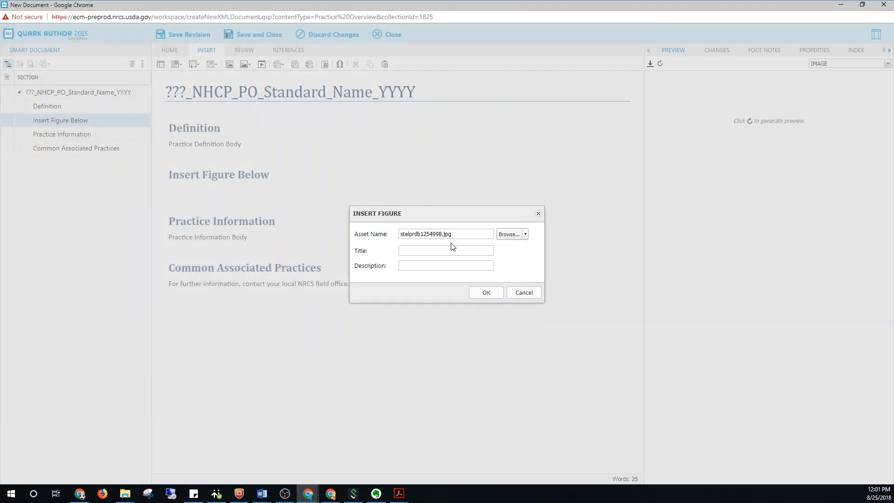
pyautogui.click(485, 293)
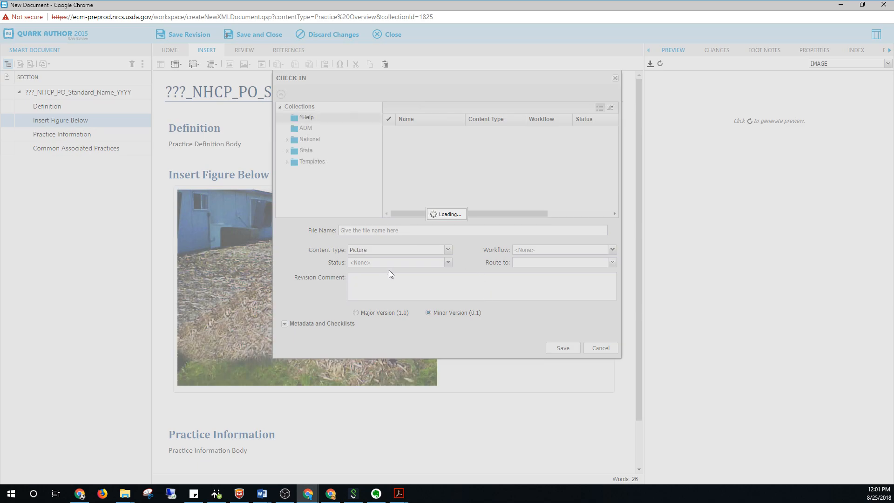
# Choose National/CED-AE/374 - Farmstead Energy Improvement/2020 as the picture's check-in collection and collapse the collection browser
pyautogui.click(288, 139)
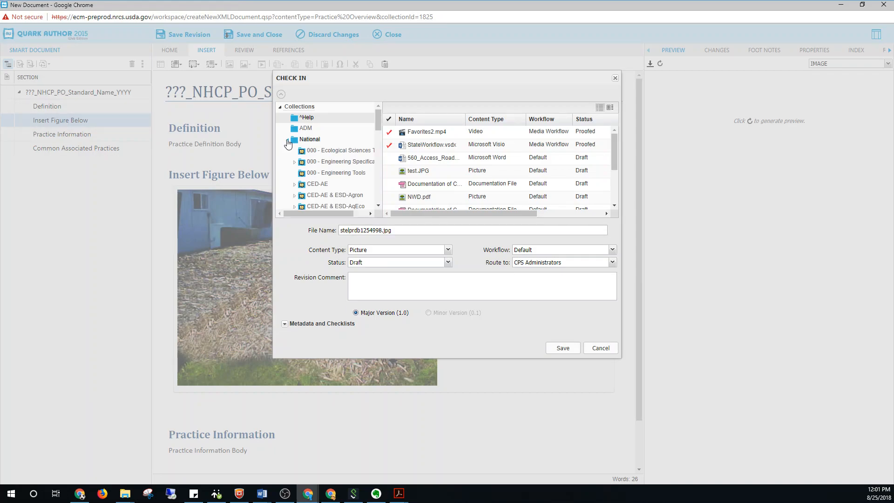
pyautogui.click(293, 184)
pyautogui.scroll(-5, 325, 154)
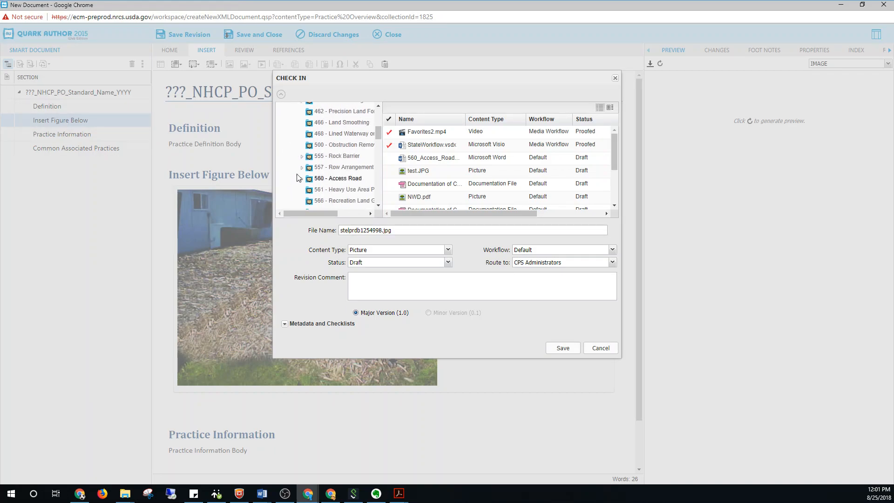
pyautogui.click(302, 124)
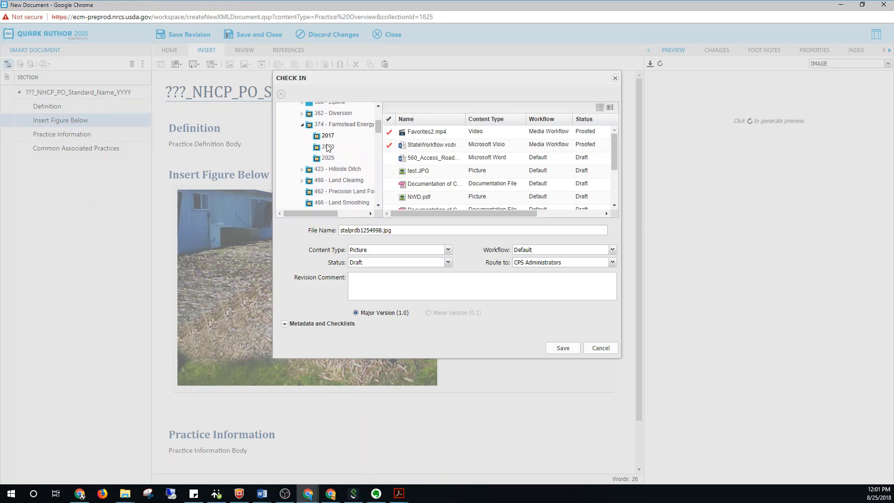
pyautogui.click(327, 146)
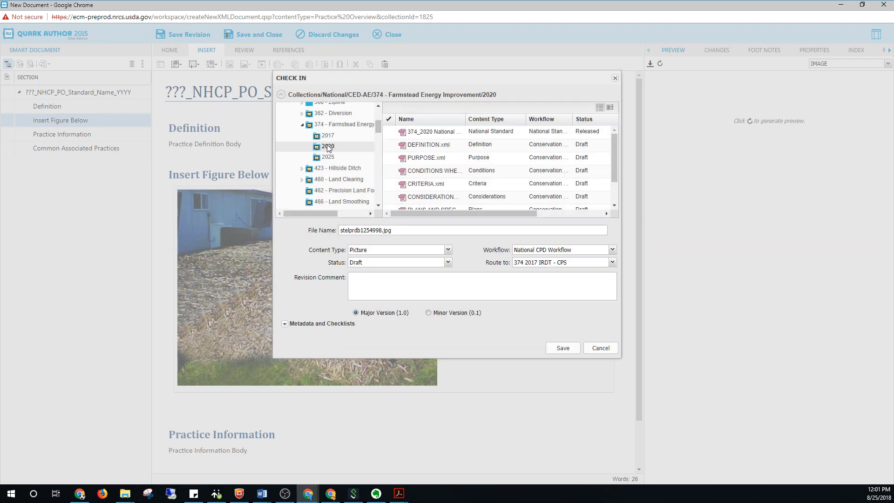
pyautogui.click(282, 95)
# Check in the picture with the National Practice Supporting Documents Workflow, routed to No One, with status Final
pyautogui.click(558, 134)
pyautogui.click(556, 159)
pyautogui.click(523, 133)
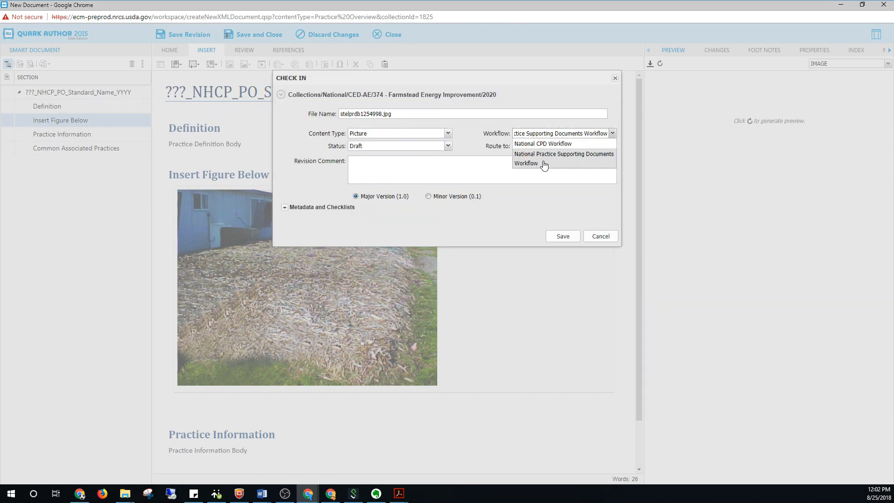
pyautogui.click(515, 174)
pyautogui.click(556, 146)
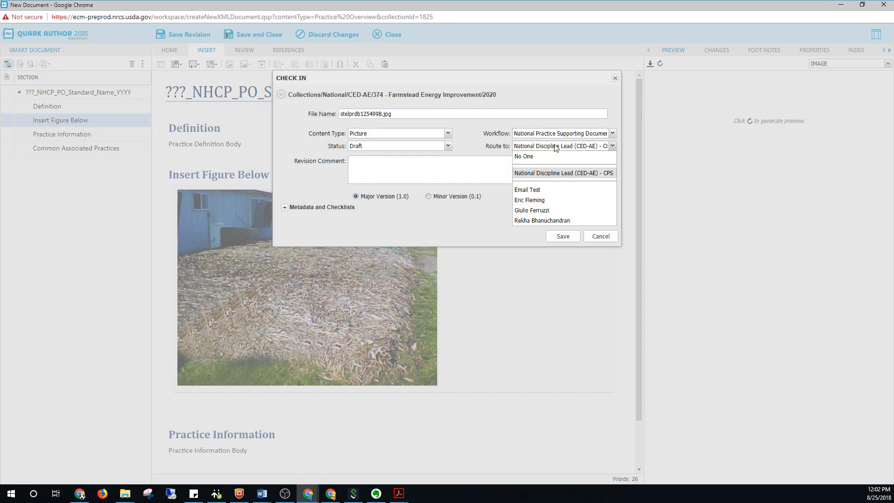
pyautogui.click(526, 157)
pyautogui.click(389, 147)
pyautogui.click(389, 166)
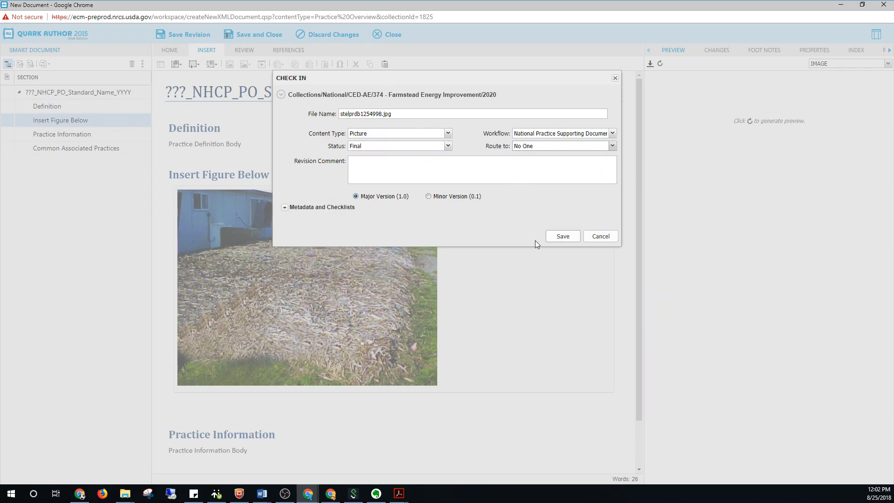
pyautogui.click(563, 237)
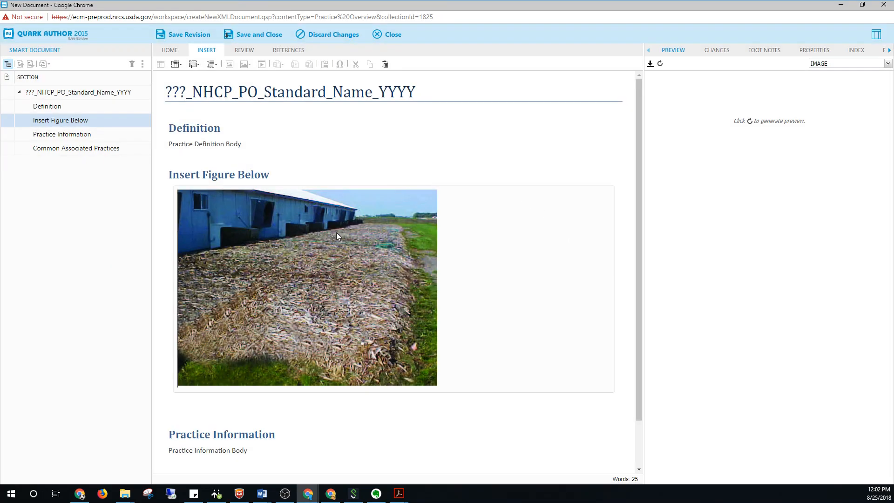
# Preview the document with its inserted figure in PDF format
pyautogui.click(336, 232)
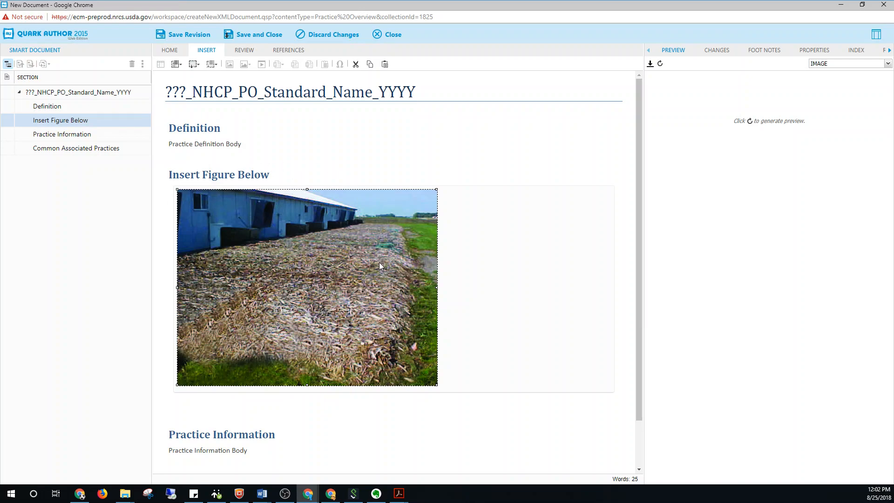
pyautogui.click(831, 64)
pyautogui.click(827, 84)
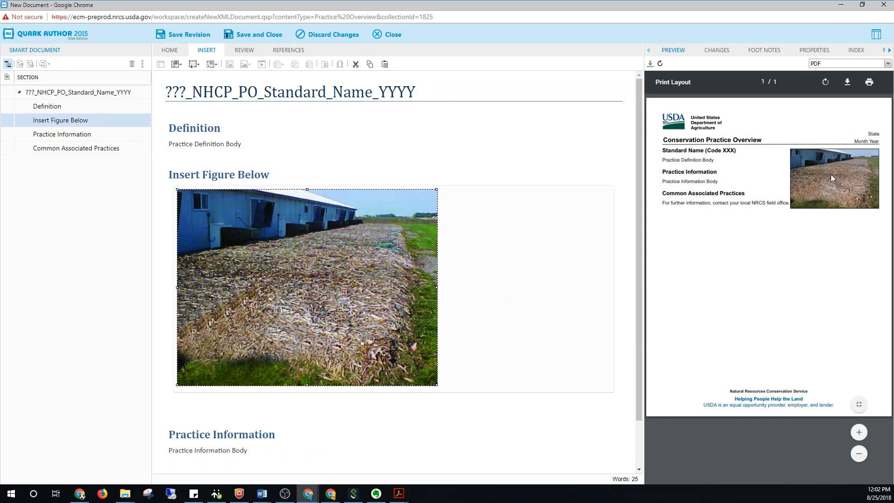
# Add a figure description reading "This description is what is read to the 508 user"
pyautogui.click(520, 272)
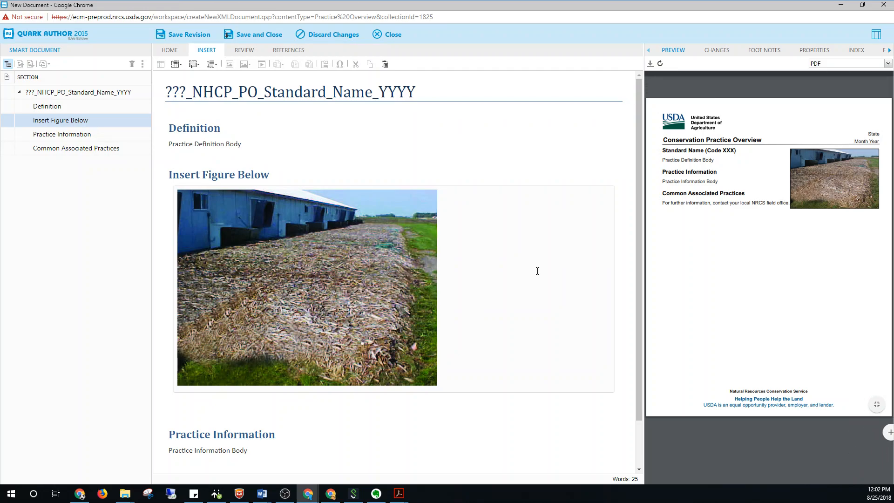
pyautogui.rightClick(461, 255)
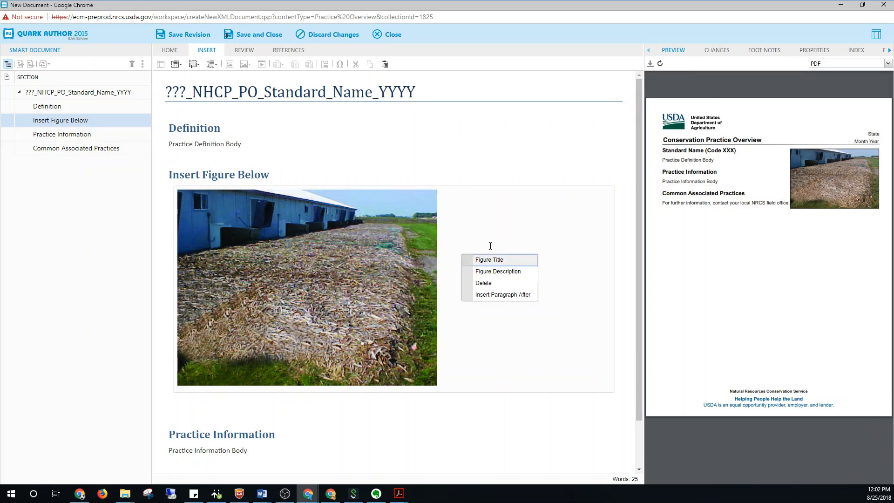
pyautogui.click(520, 271)
pyautogui.click(204, 401)
pyautogui.write('This')
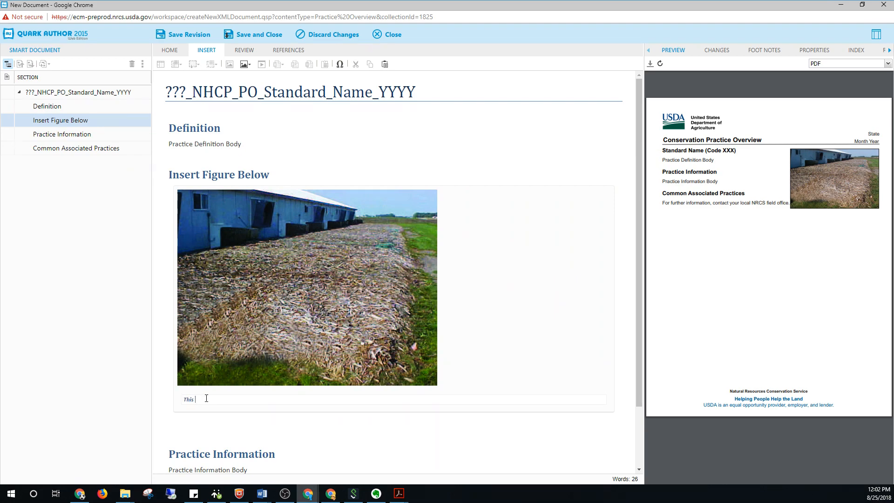
pyautogui.write(' description is what is read to the 508 use')
# Add an empty paragraph after the Practice Information Body text
pyautogui.scroll(-2, 345, 273)
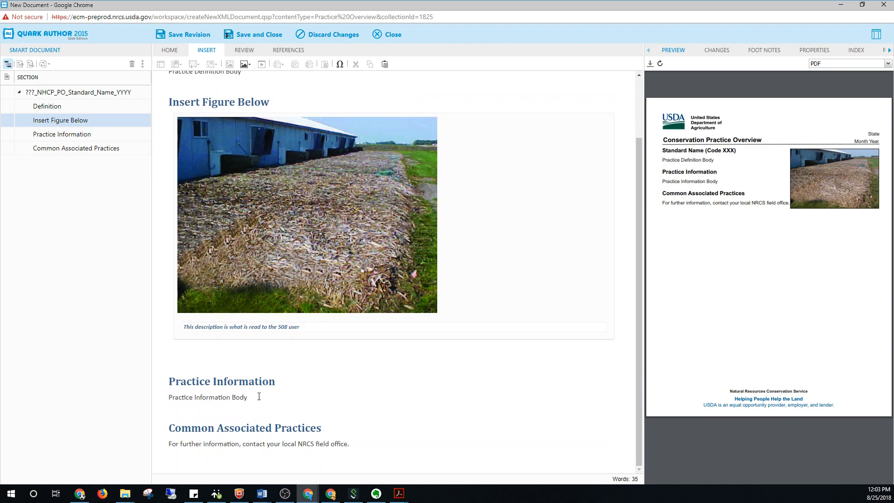
pyautogui.click(259, 397)
pyautogui.press('Return')
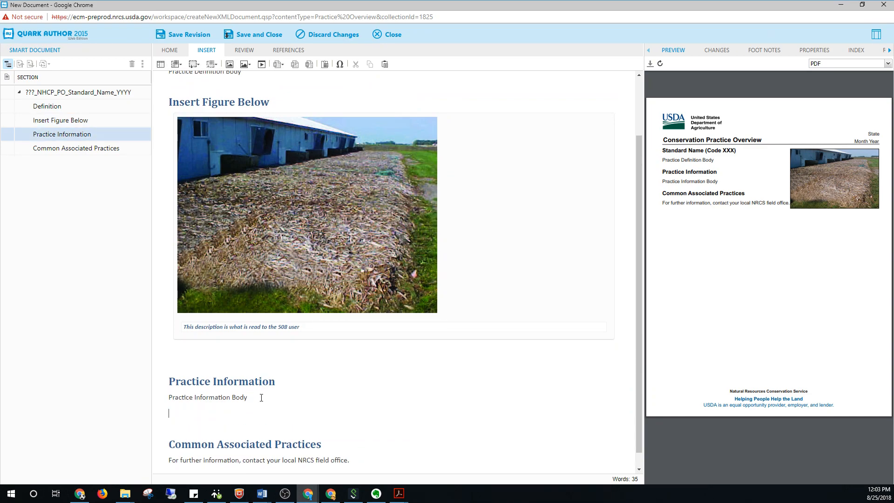
# Insert a table with 5 columns, 5 rows and a header row, with the caption "Caption" and the description "Description"
pyautogui.click(161, 64)
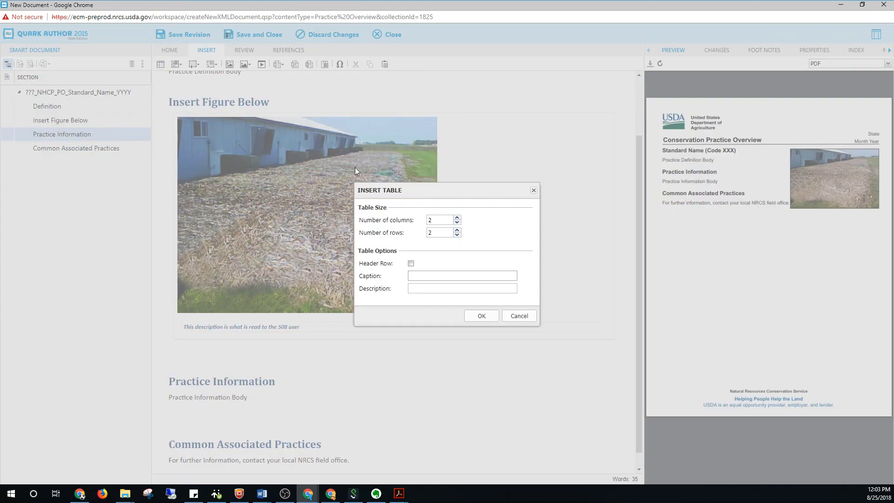
pyautogui.click(458, 217)
pyautogui.click(459, 217)
pyautogui.click(458, 230)
pyautogui.click(458, 230)
pyautogui.click(457, 230)
pyautogui.click(411, 264)
pyautogui.click(417, 274)
pyautogui.write('Caption')
pyautogui.press('Tab')
pyautogui.click(483, 316)
pyautogui.scroll(-3, 324, 400)
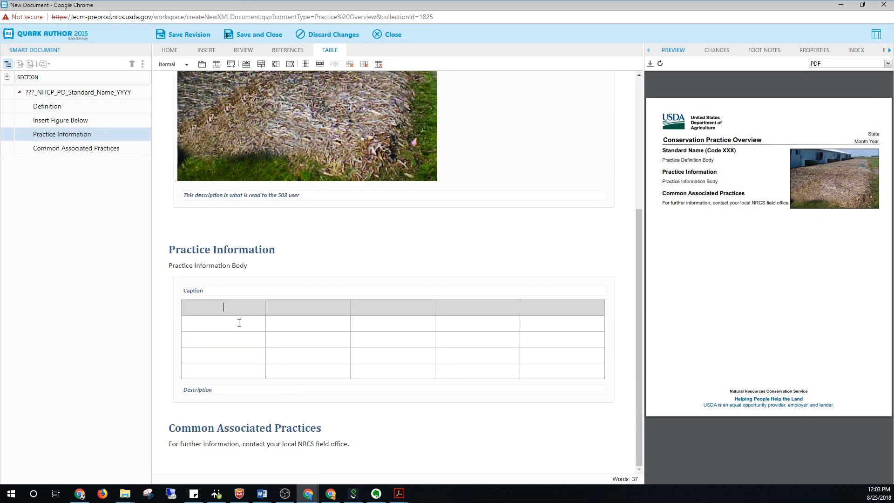
# Number the table's header cells 1 through 5 and refresh the PDF preview
pyautogui.write('3')
pyautogui.press('Tab')
pyautogui.write('4')
pyautogui.press('Tab')
pyautogui.write('5')
pyautogui.click(661, 66)
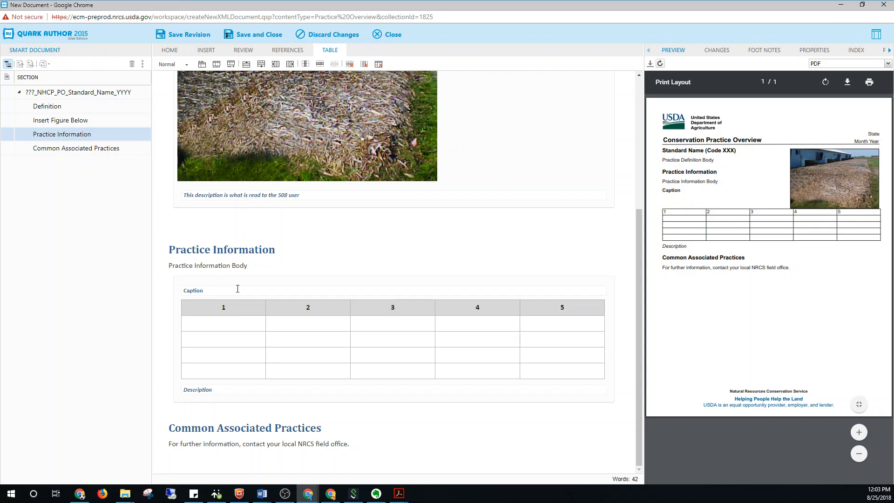
# Add five paragraphs containing "a" between the Practice Information Body text and the table, and check the caption spacing in the refreshed preview
pyautogui.click(266, 265)
pyautogui.write('a a a a a')
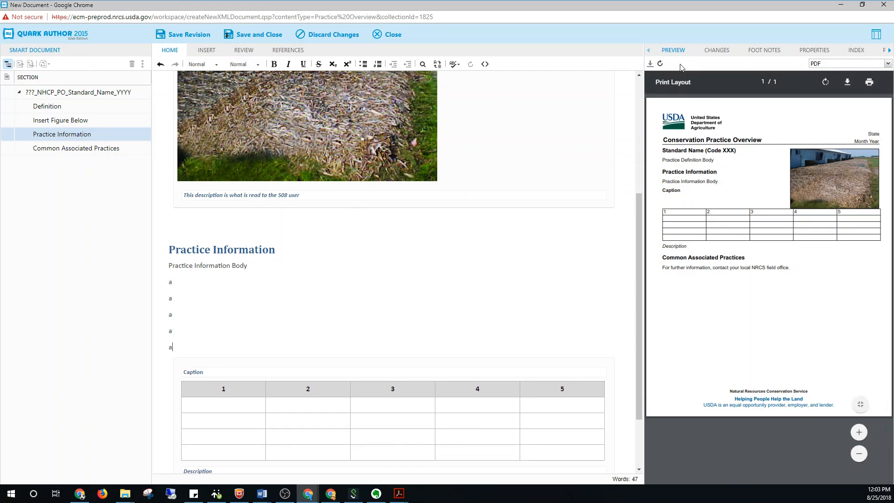
pyautogui.click(659, 63)
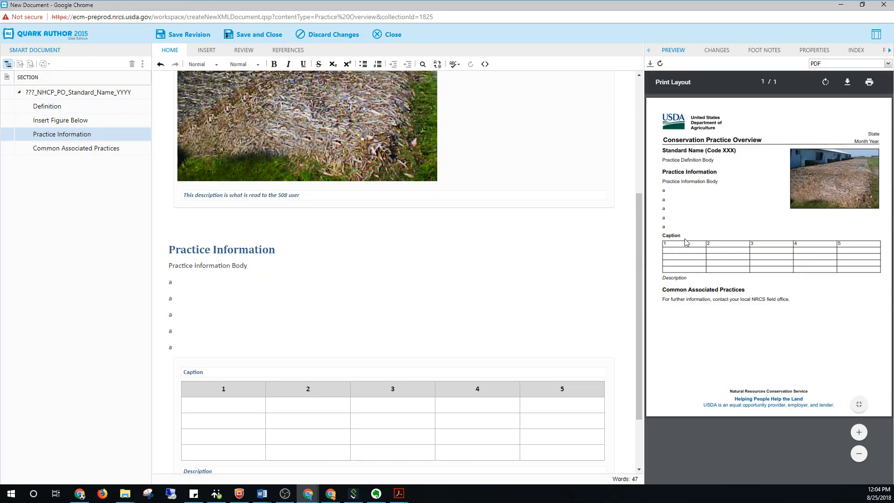
pyautogui.moveTo(681, 236); pyautogui.dragTo(661, 235)
pyautogui.click(681, 273)
# Replace the table's description with "Figure 1: Table of stuff" and refresh the preview
pyautogui.scroll(-2, 253, 425)
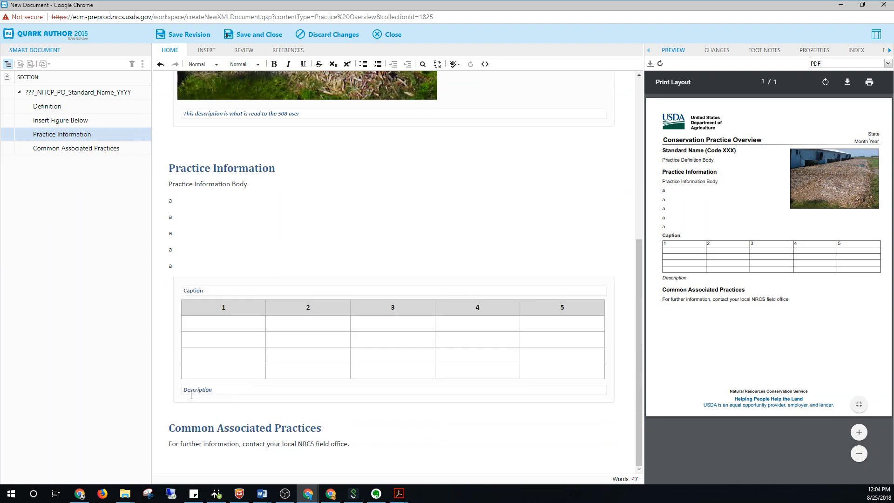
pyautogui.click(185, 390)
pyautogui.write('Figure 1: ')
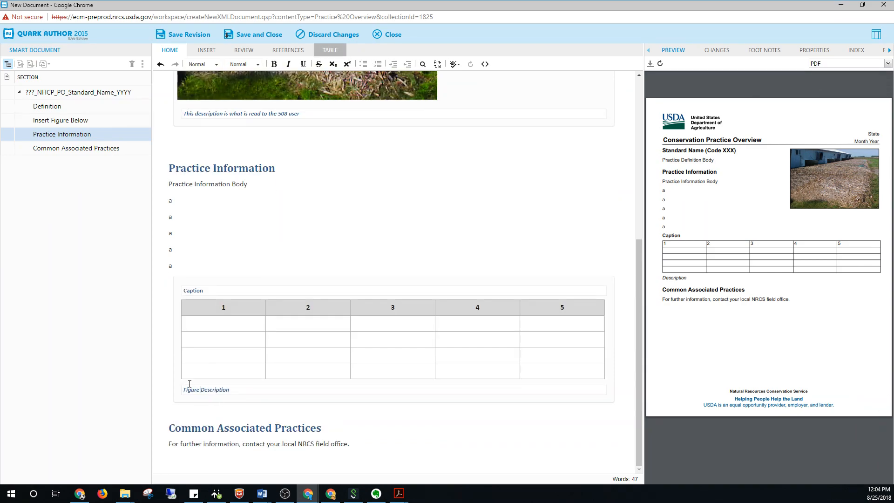
pyautogui.write('To')
pyautogui.write('ble of ')
pyautogui.write('F')
pyautogui.press('BackSpace')
pyautogui.write('stuff')
pyautogui.press('Delete')
pyautogui.press('Delete')
pyautogui.press('Delete')
pyautogui.press('Delete')
pyautogui.press('Delete')
pyautogui.press('Delete')
pyautogui.press('Delete')
pyautogui.press('Delete')
pyautogui.press('Delete')
pyautogui.press('Delete')
pyautogui.press('Delete')
pyautogui.click(660, 65)
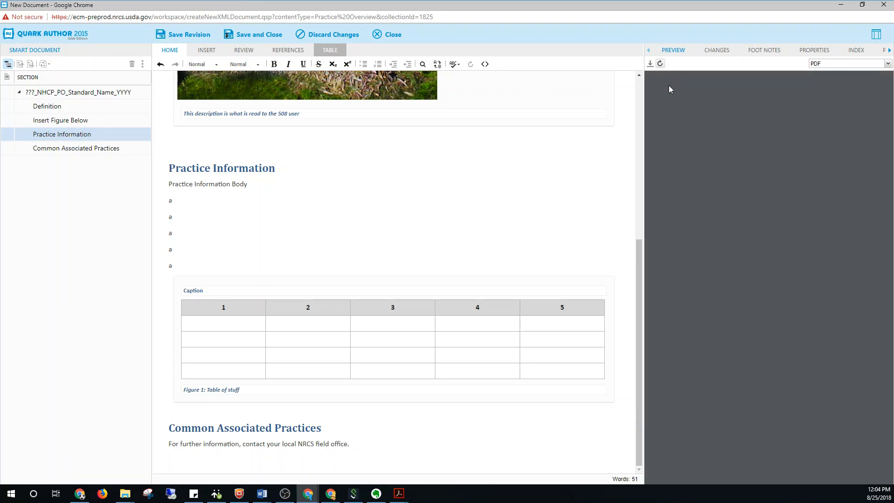
# Enter "add text" in the first body cell under column 1 and refresh the preview
pyautogui.click(228, 311)
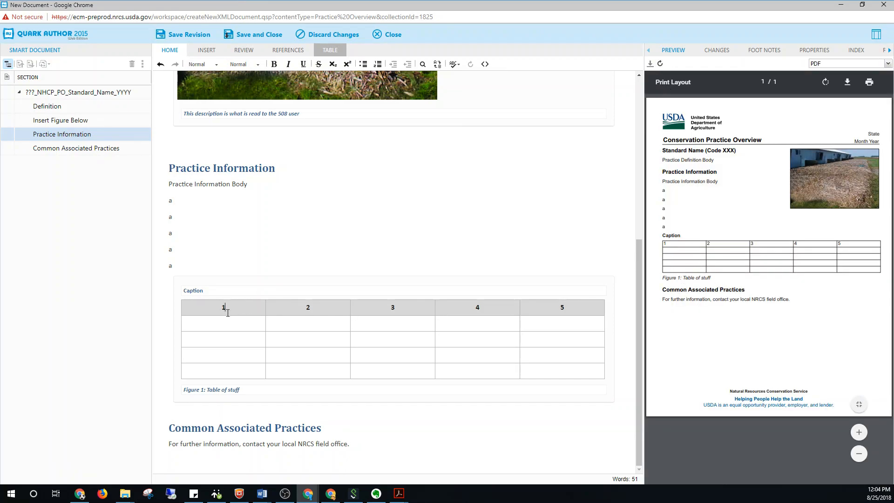
pyautogui.click(202, 64)
pyautogui.click(241, 329)
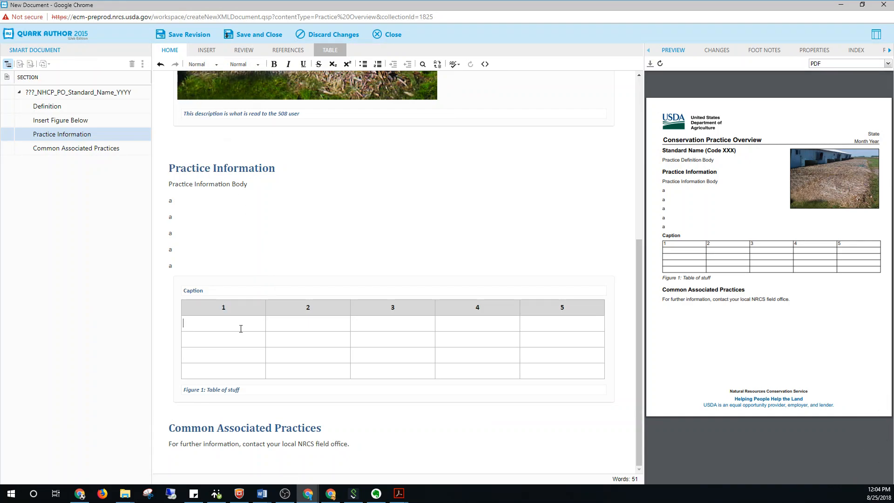
pyautogui.write('add text')
pyautogui.click(660, 63)
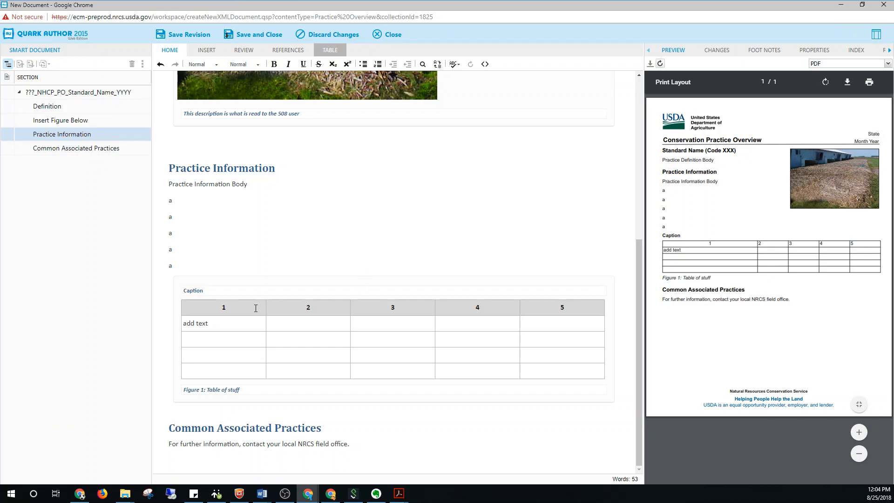
# Narrow the table's columns 1, 2 and 3 by moving their borders, and refresh the preview
pyautogui.click(261, 323)
pyautogui.moveTo(267, 310); pyautogui.dragTo(254, 313)
pyautogui.moveTo(343, 311); pyautogui.dragTo(320, 311)
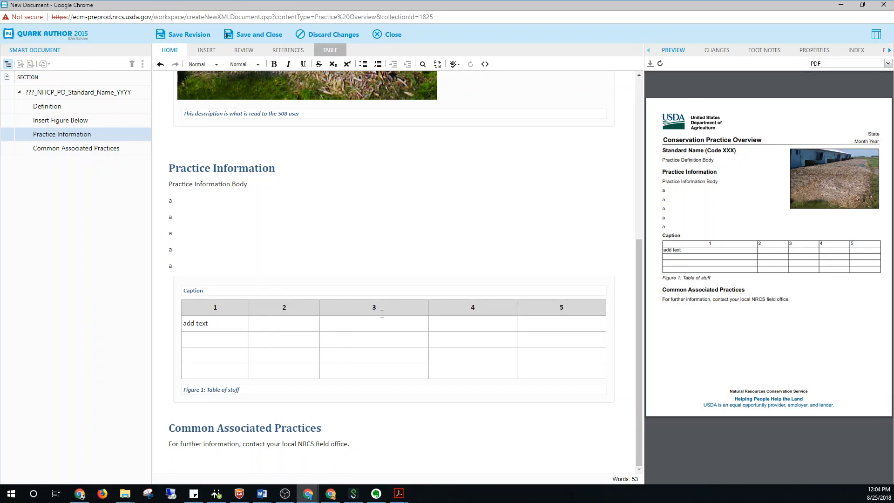
pyautogui.moveTo(430, 310); pyautogui.dragTo(401, 310)
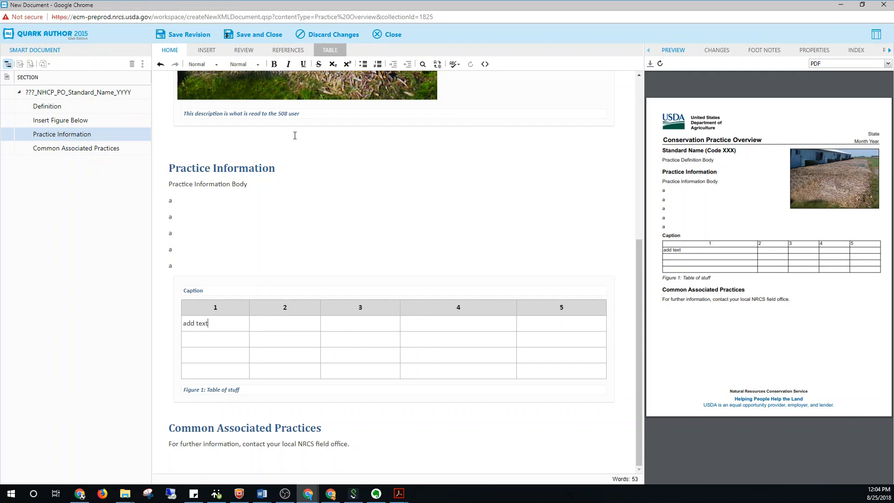
pyautogui.click(660, 64)
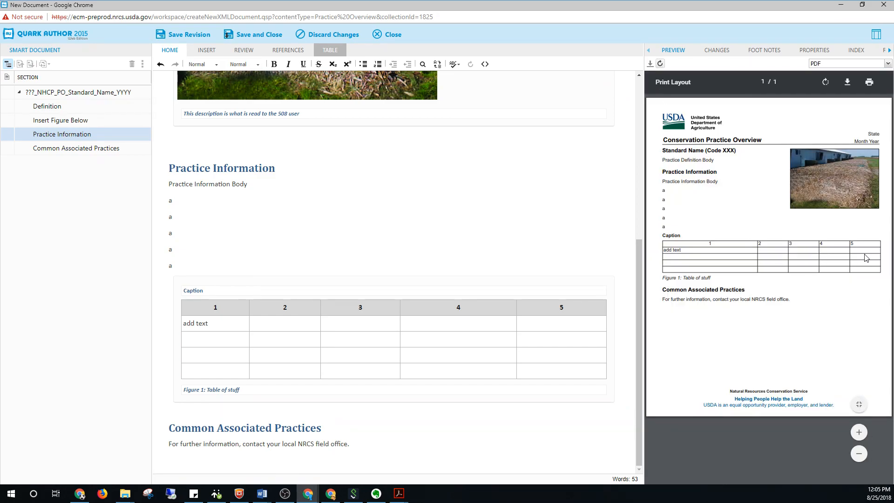
# Enter "test" under columns 2 and 3 and a long run of repeated "test" under column 4, and refresh the preview
pyautogui.click(350, 326)
pyautogui.click(279, 328)
pyautogui.write('t')
pyautogui.moveTo(323, 325)
pyautogui.mouseDown()
pyautogui.moveTo(280, 326)
pyautogui.moveTo(343, 324)
pyautogui.moveTo(329, 324)
pyautogui.mouseUp()
pyautogui.click(427, 325)
pyautogui.hotkey('ctrl', 'v')
pyautogui.hotkey('ctrl', 'v')
pyautogui.hotkey('ctrl', 'v')
pyautogui.hotkey('ctrl', 'v')
pyautogui.hotkey('ctrl', 'v')
pyautogui.hotkey('ctrl', 'v')
pyautogui.hotkey('ctrl', 'v')
pyautogui.hotkey('ctrl', 'v')
pyautogui.hotkey('ctrl', 'v')
pyautogui.hotkey('ctrl', 'v')
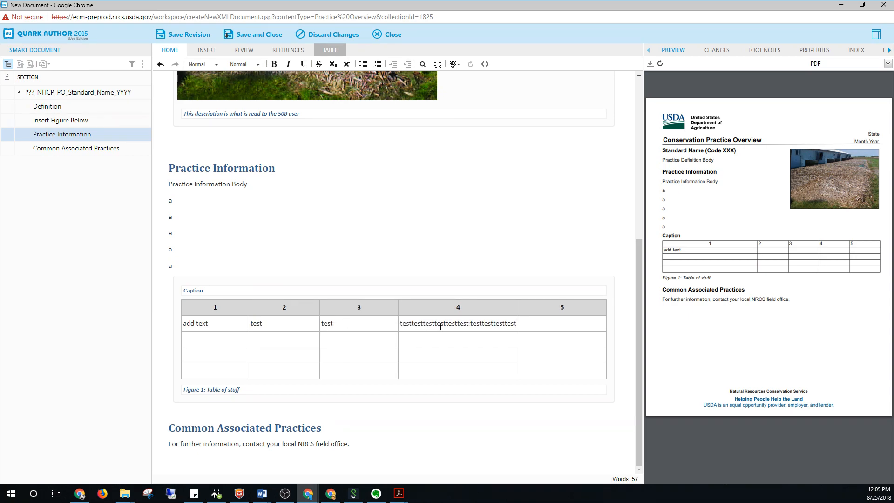
pyautogui.click(660, 63)
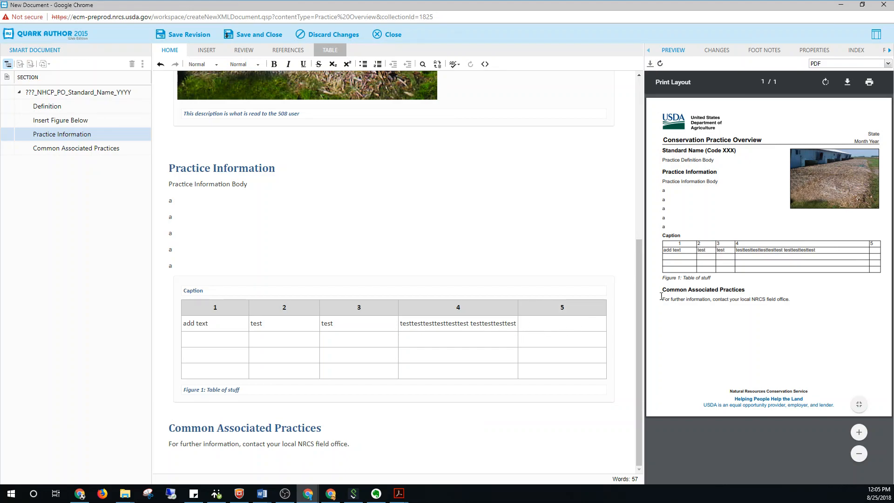
# Switch to the Word outline of requested topics and review the Figures, Tables and Equations items under the insertion examples
pyautogui.click(261, 493)
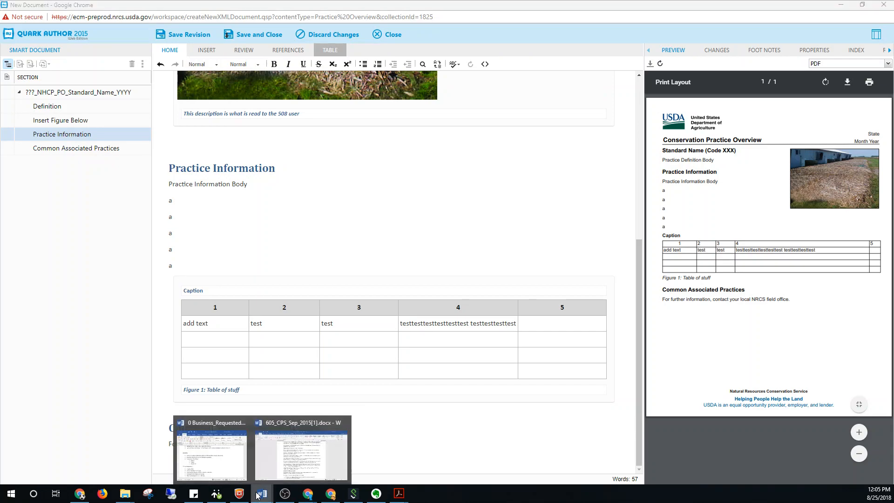
pyautogui.click(200, 453)
pyautogui.click(83, 368)
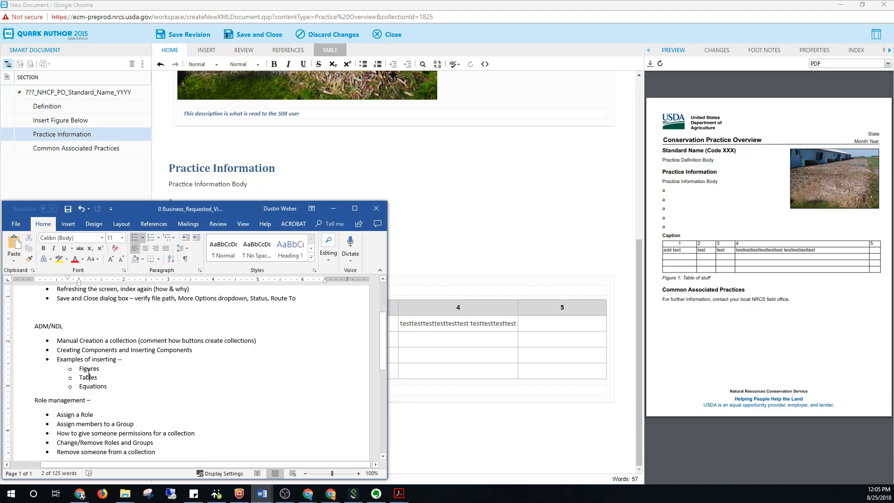
pyautogui.doubleClick(88, 369)
pyautogui.doubleClick(86, 378)
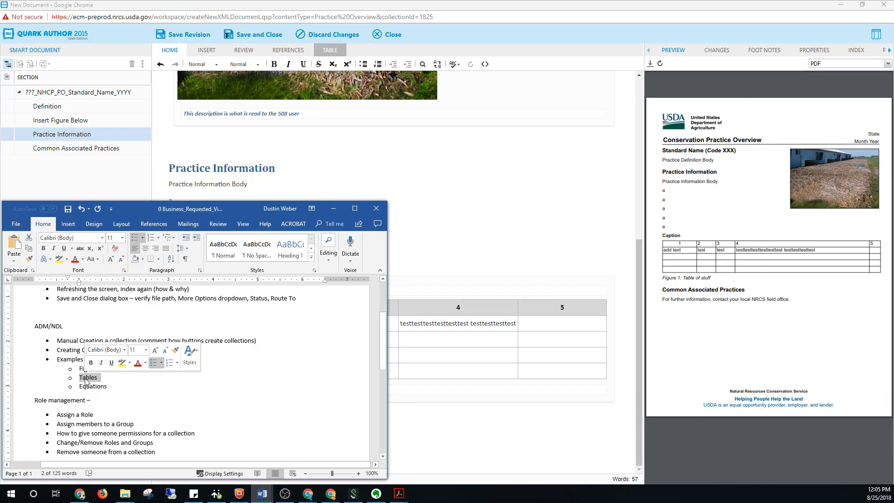
pyautogui.doubleClick(100, 387)
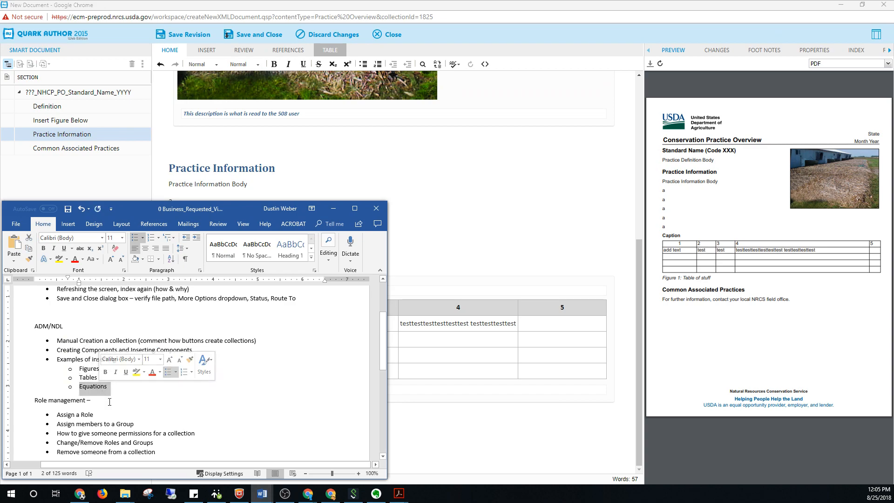
# Switch to the Quark Publishing Platform workspace and check out 374_CPS_NHCP_Farmstead_Energy_Something_2025.xml from the 2025 collection in a maximized editor window
pyautogui.click(267, 496)
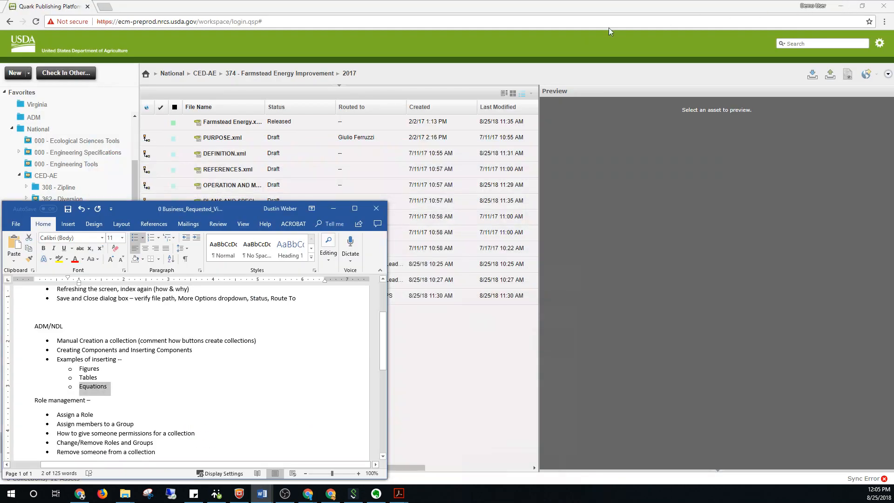
pyautogui.click(610, 32)
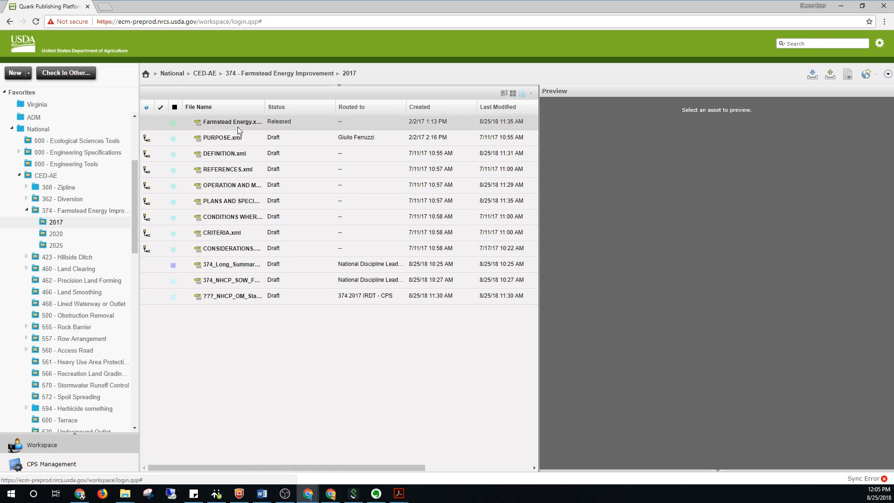
pyautogui.click(56, 245)
pyautogui.rightClick(241, 125)
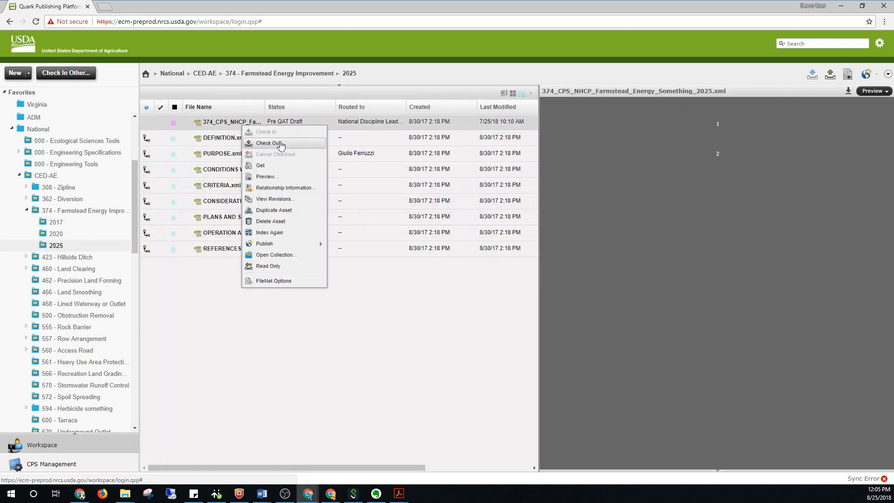
pyautogui.click(280, 141)
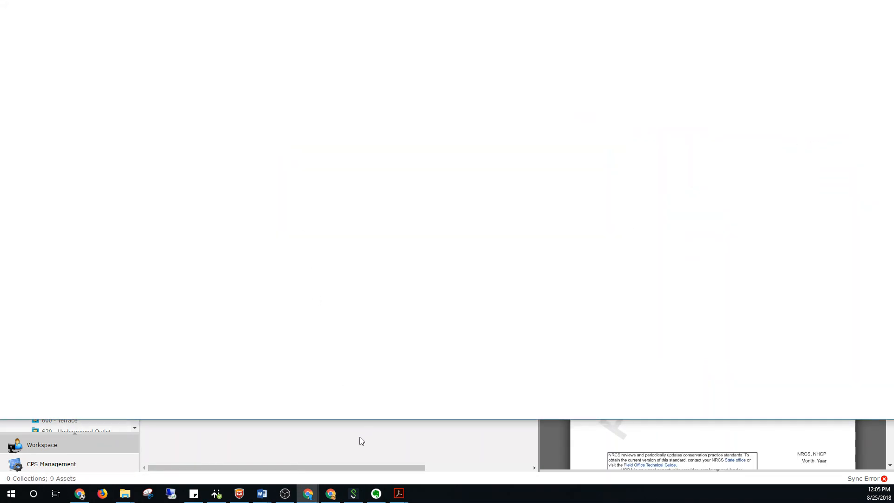
pyautogui.moveTo(347, 420)
pyautogui.mouseDown()
pyautogui.moveTo(358, 404)
pyautogui.moveTo(338, 225)
pyautogui.moveTo(353, 409)
pyautogui.mouseUp()
pyautogui.doubleClick(354, 412)
pyautogui.doubleClick(312, 13)
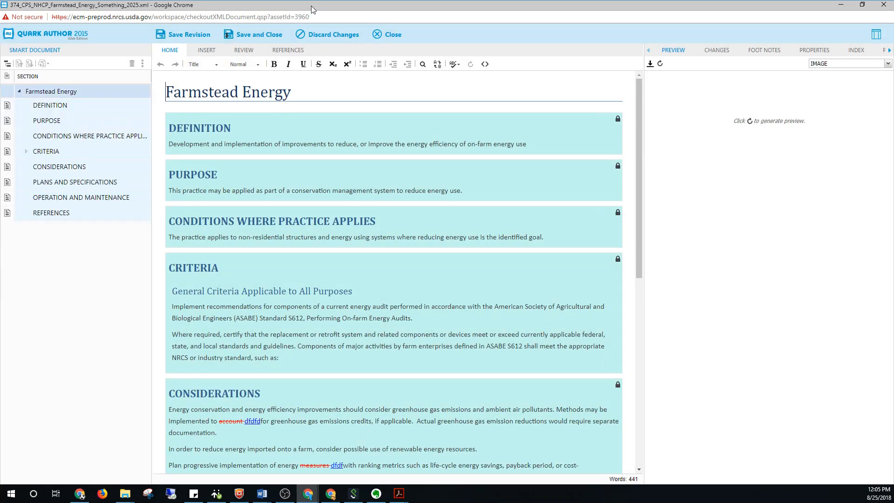
# Check out the OPERATION AND MAINTENANCE section and add an empty paragraph at its end
pyautogui.scroll(-5, 261, 205)
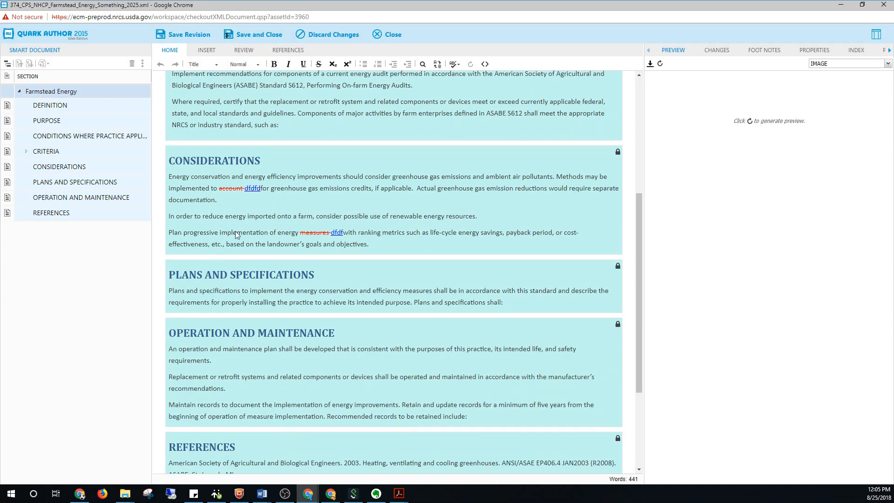
pyautogui.rightClick(69, 197)
pyautogui.click(120, 215)
pyautogui.click(476, 416)
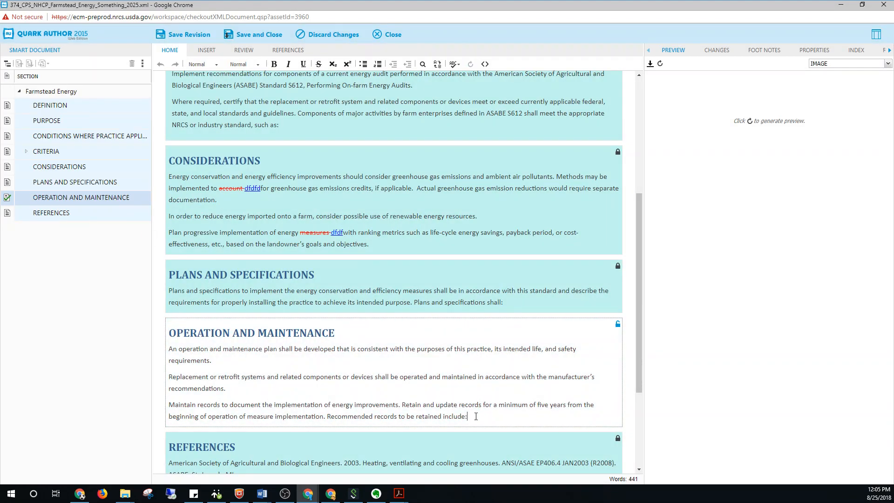
pyautogui.press('Return')
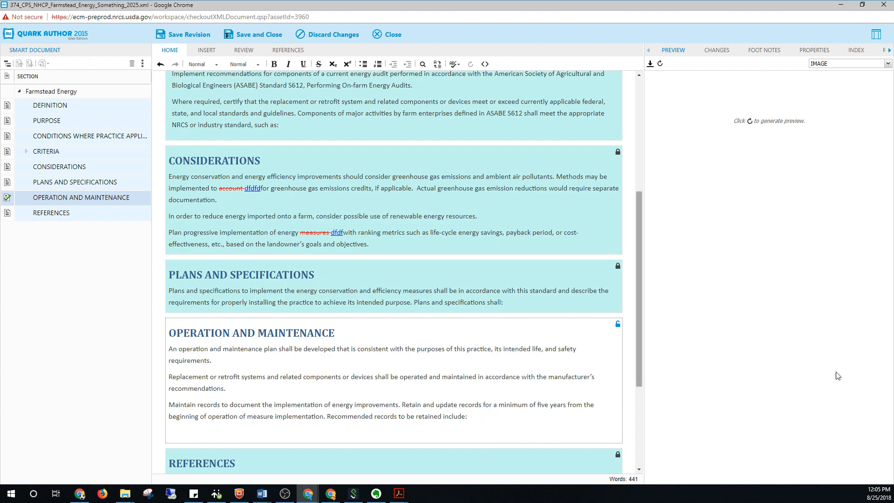
# Switch to 605_CPS_Sep_2015[1].docx in Word and copy the reactor volume equation "V = L x W x (din + dout)/2 x P"
pyautogui.hotkey('alt', 'Tab')
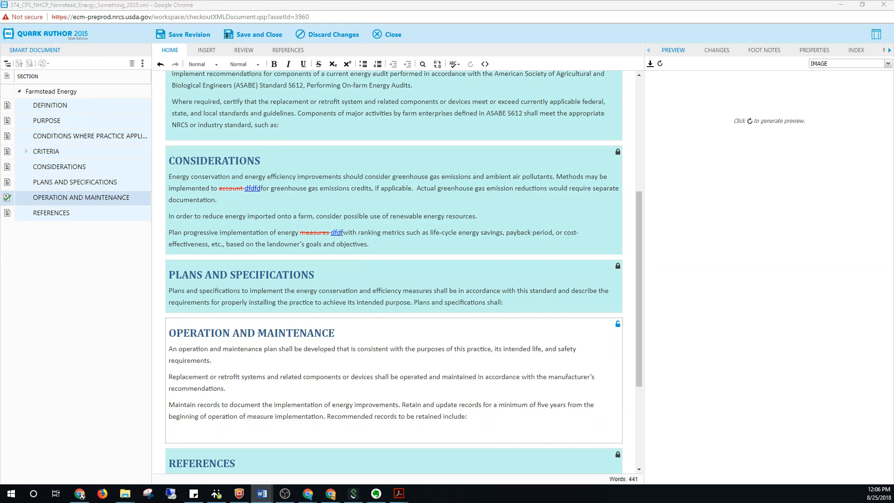
pyautogui.moveTo(893, 147); pyautogui.dragTo(539, 141)
pyautogui.scroll(5, 577, 282)
pyautogui.scroll(10, 577, 280)
pyautogui.scroll(-3, 579, 276)
pyautogui.click(502, 248)
pyautogui.scroll(1, 489, 265)
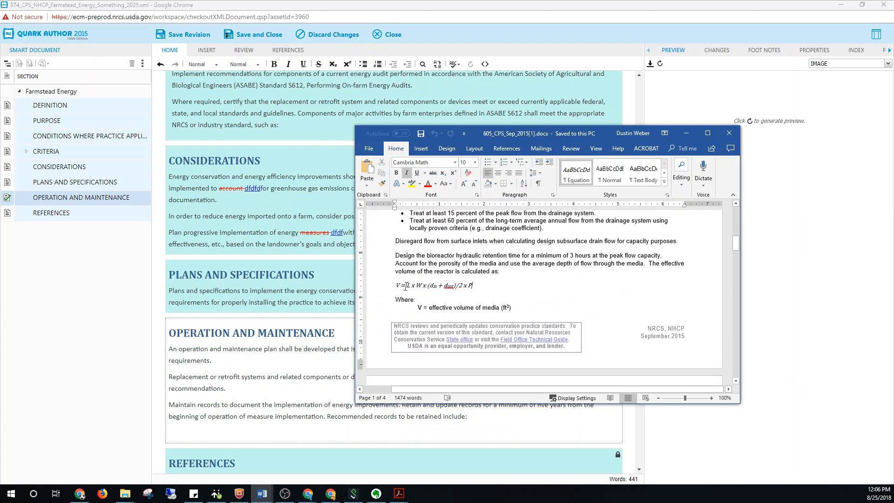
pyautogui.moveTo(478, 286); pyautogui.dragTo(398, 289)
pyautogui.hotkey('ctrl', 'c')
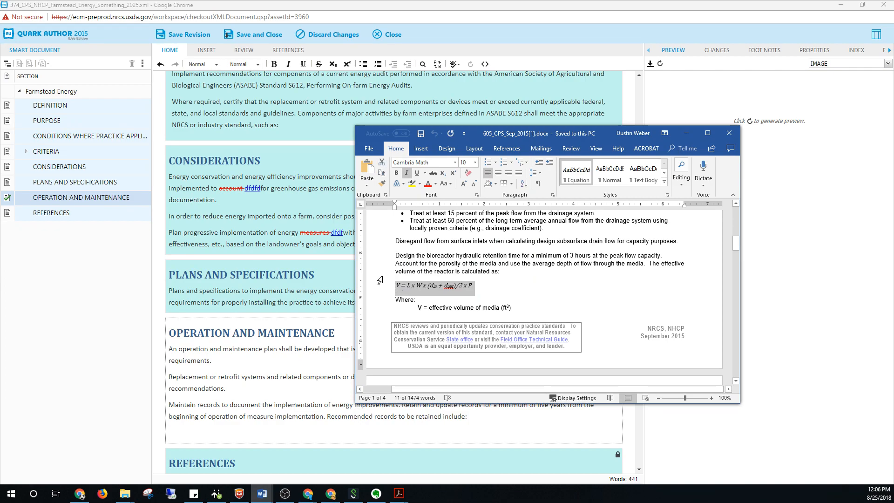
# Paste the equation into the empty paragraph of Operation and Maintenance in Quark Author and accept all changes in the document
pyautogui.click(204, 433)
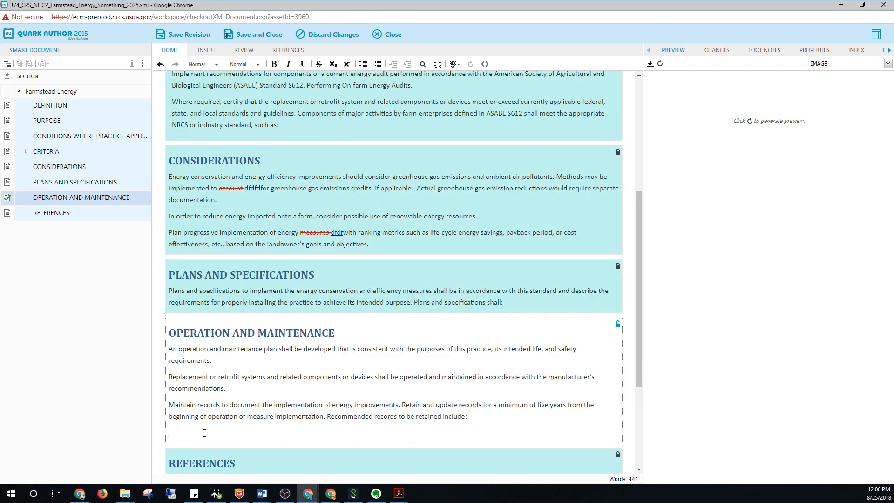
pyautogui.hotkey('ctrl', 'v')
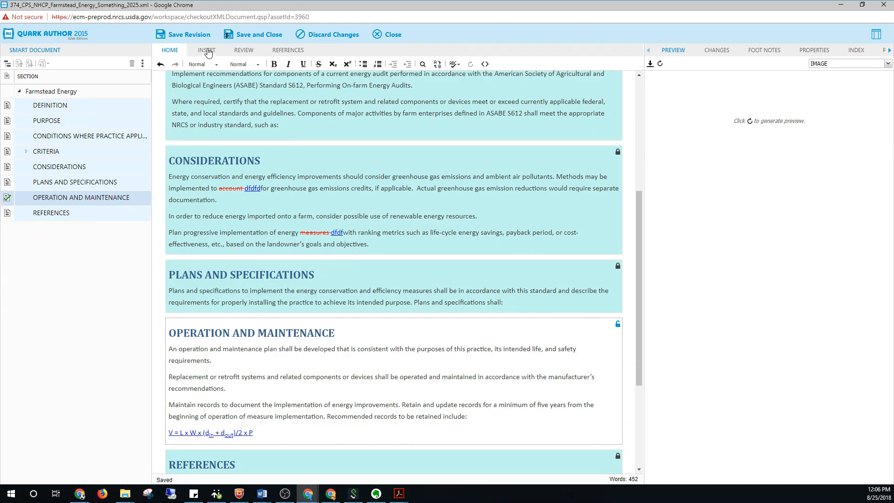
pyautogui.click(244, 50)
pyautogui.click(252, 65)
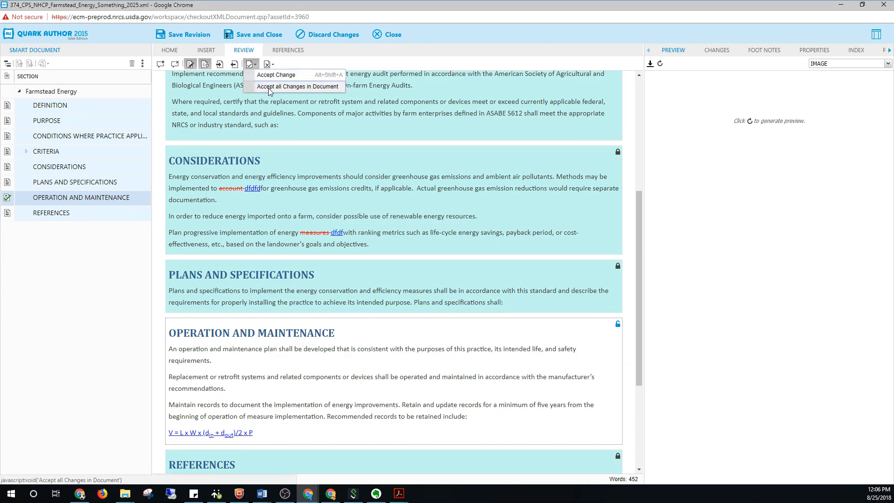
pyautogui.click(269, 88)
# Italicize the pasted equation and preview the document in PDF format
pyautogui.moveTo(255, 433); pyautogui.dragTo(168, 436)
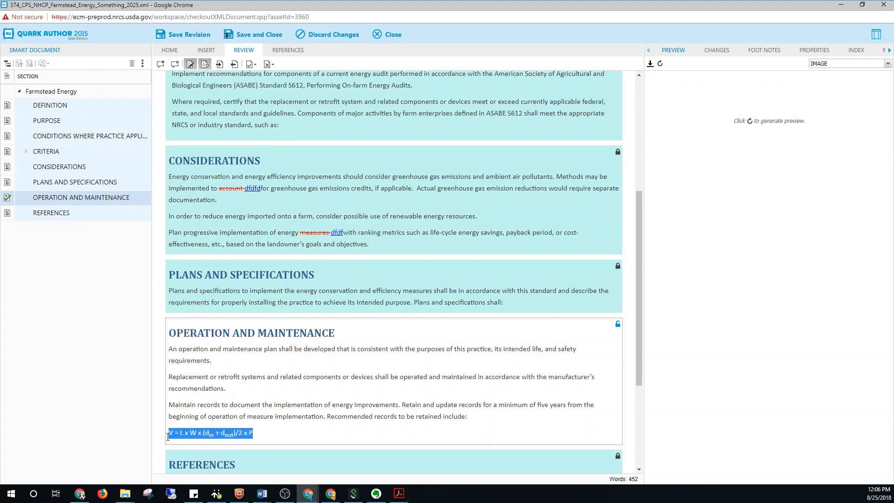
pyautogui.click(176, 52)
pyautogui.click(289, 66)
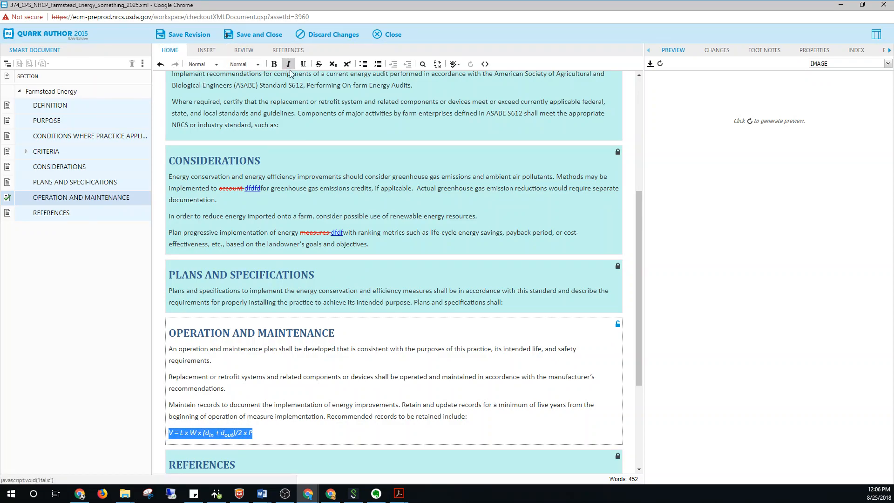
pyautogui.click(823, 63)
pyautogui.click(824, 88)
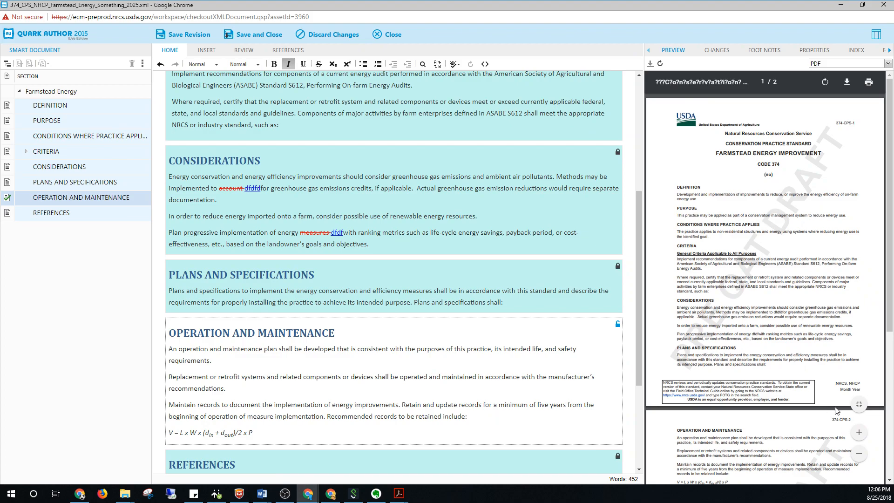
# Enlarge the PDF preview and examine the italic equation in the Operation and Maintenance section
pyautogui.scroll(-5, 826, 406)
pyautogui.click(860, 433)
pyautogui.click(860, 432)
pyautogui.click(860, 433)
pyautogui.click(860, 433)
pyautogui.click(859, 433)
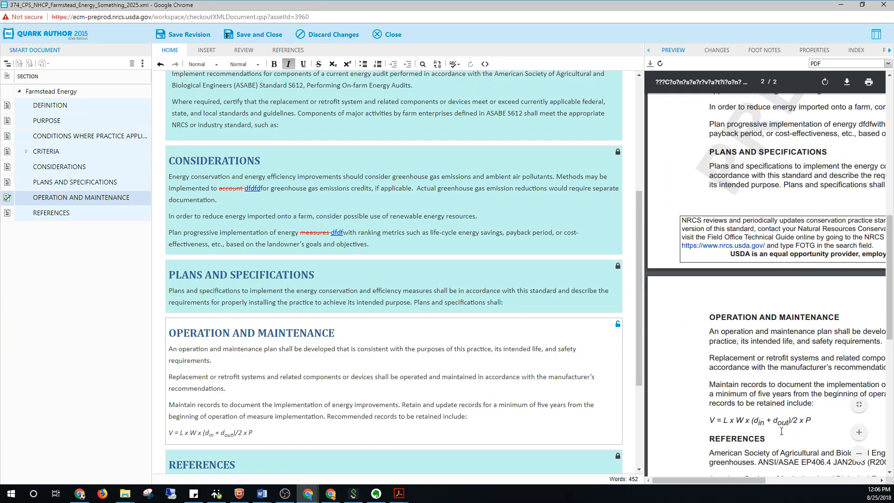
pyautogui.moveTo(763, 484); pyautogui.dragTo(778, 484)
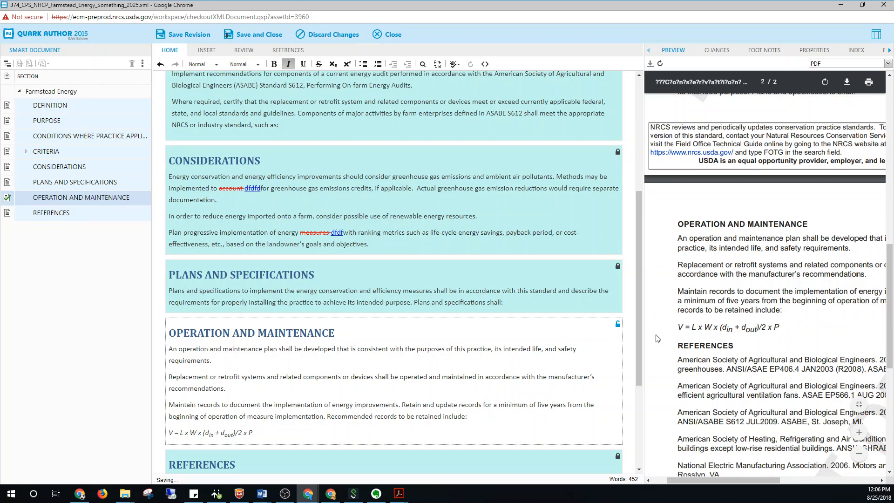
# Add an empty paragraph after the "Replacement or retrofit systems" paragraph in Operation and Maintenance
pyautogui.moveTo(170, 431); pyautogui.dragTo(257, 432)
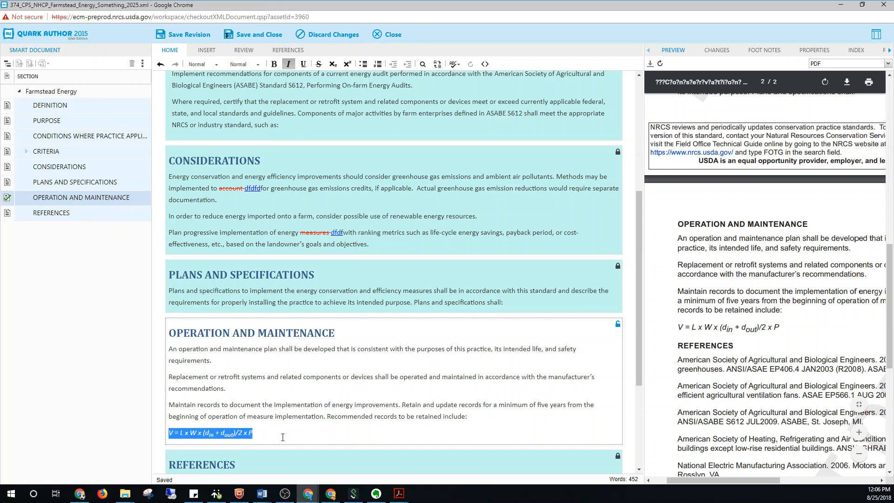
pyautogui.click(283, 436)
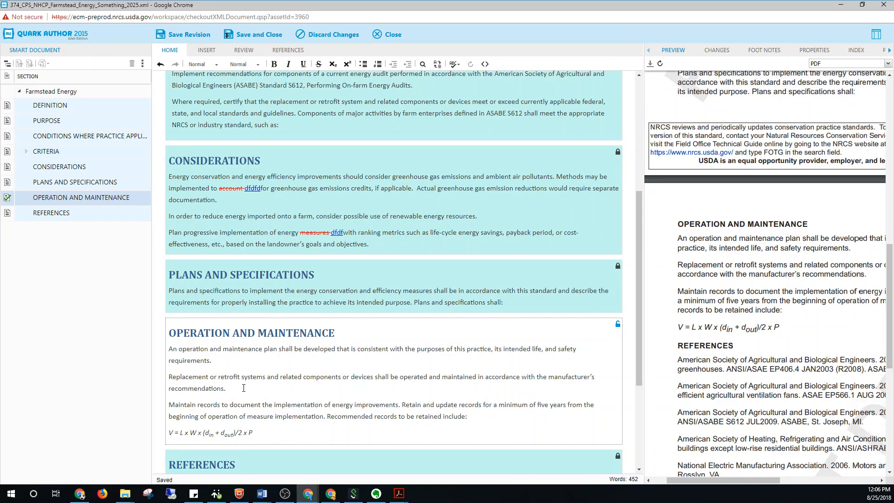
pyautogui.press('Return')
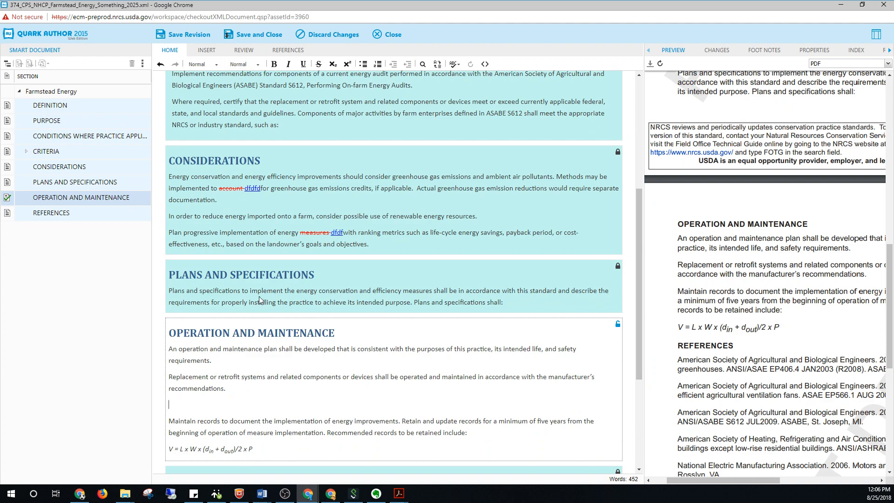
# Switch to 605_CPS_Sep_2015[1].docx in Word and enlarge the view of the reactor volume equation to 170%
pyautogui.click(262, 494)
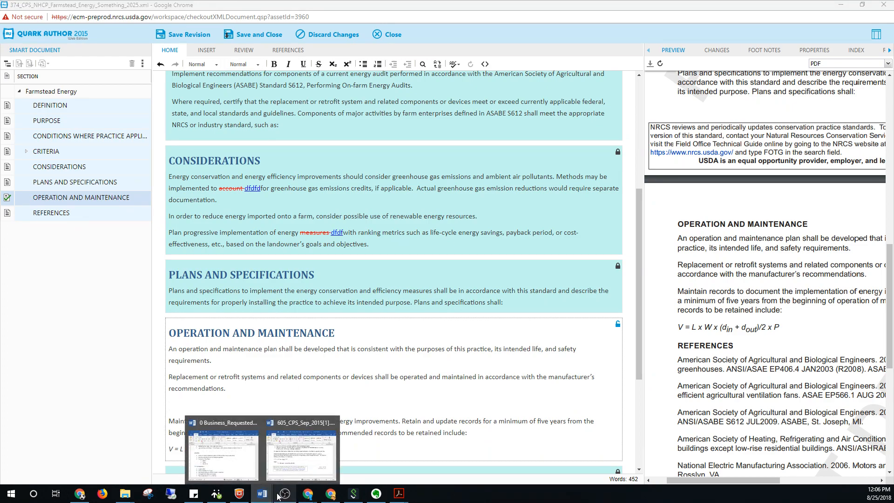
pyautogui.click(326, 470)
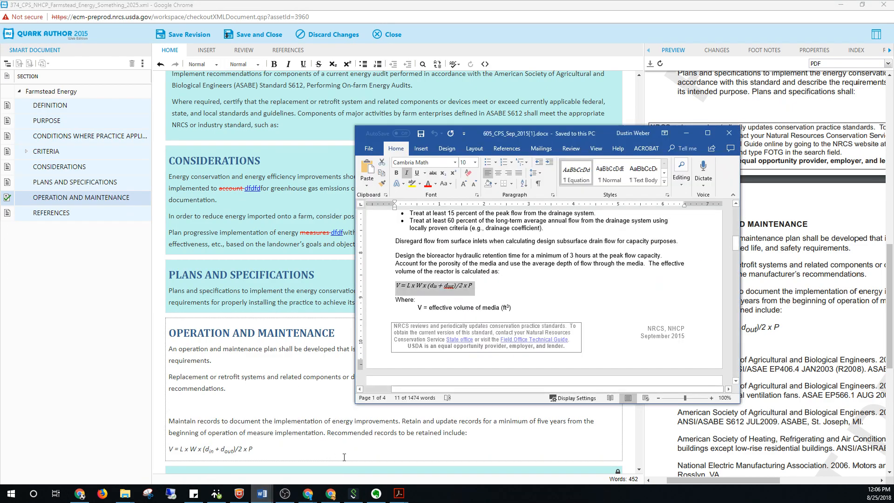
pyautogui.click(497, 303)
pyautogui.click(711, 398)
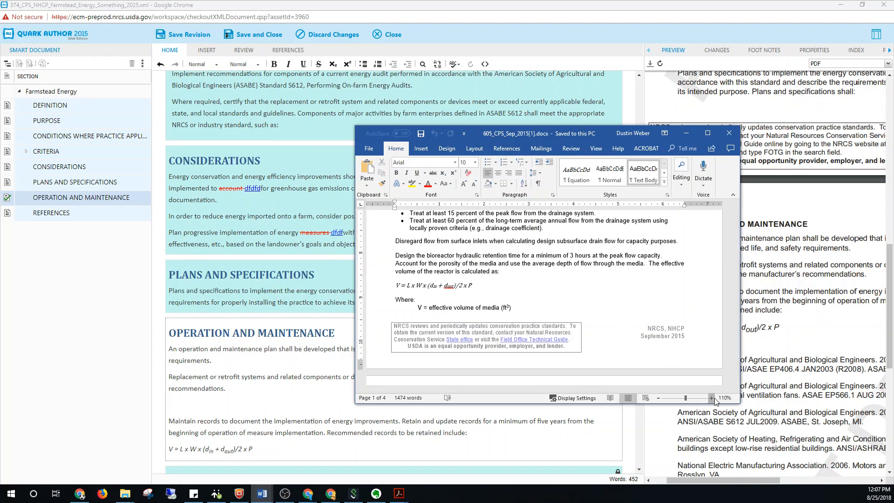
pyautogui.click(710, 398)
pyautogui.click(711, 397)
pyautogui.click(711, 398)
pyautogui.click(711, 398)
pyautogui.click(711, 397)
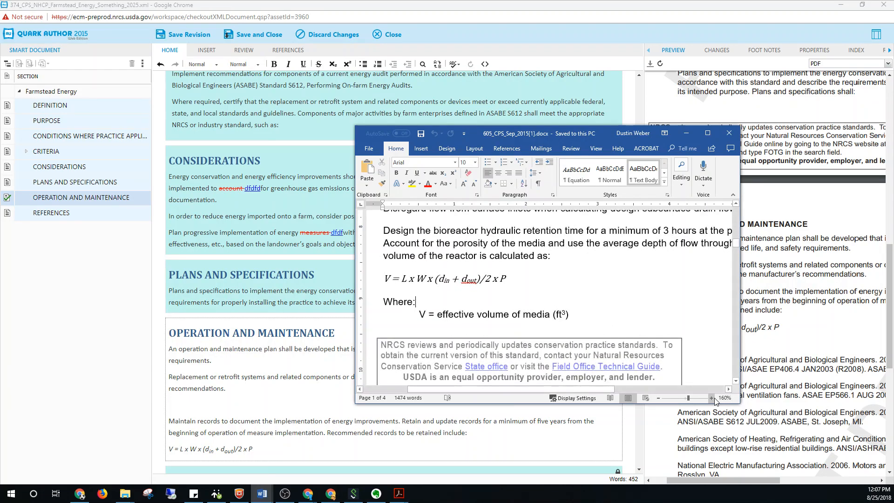
pyautogui.click(711, 397)
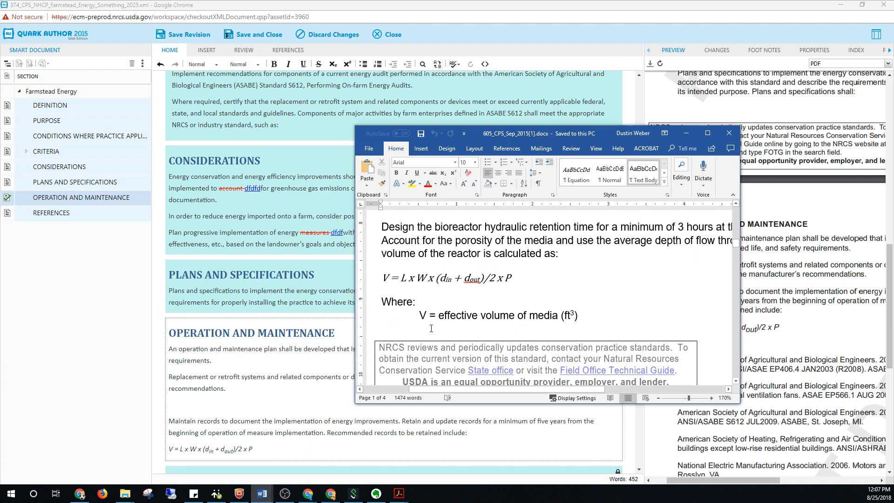
# Capture the enlarged equation with the Snipping Tool and save the snip on the Desktop as Figure_for_CPS.PNG
pyautogui.click(150, 497)
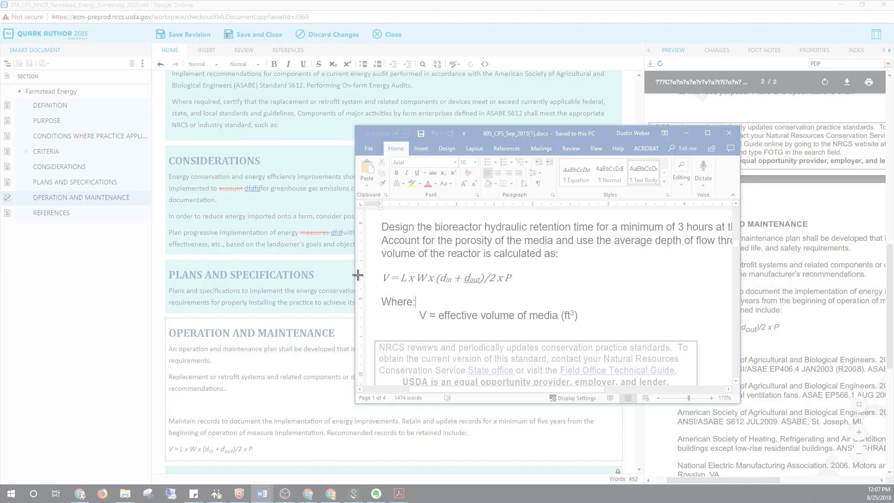
pyautogui.moveTo(372, 263); pyautogui.dragTo(525, 295)
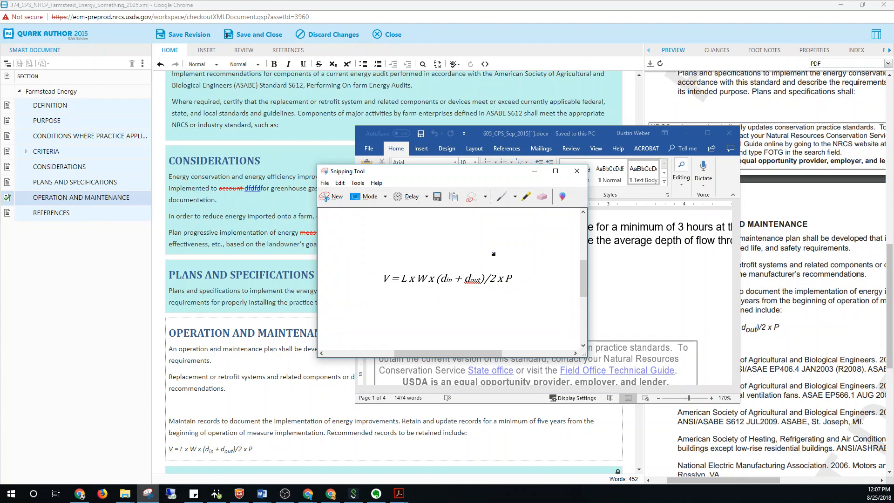
pyautogui.click(440, 199)
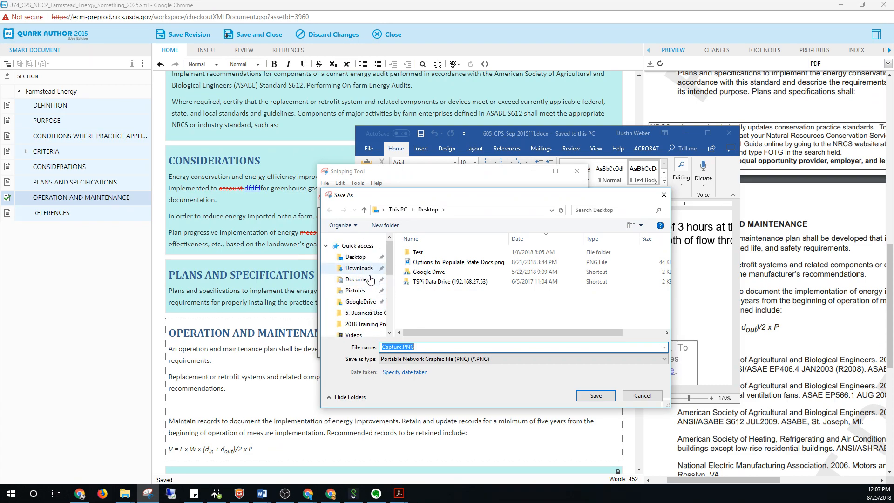
pyautogui.moveTo(402, 347); pyautogui.dragTo(356, 349)
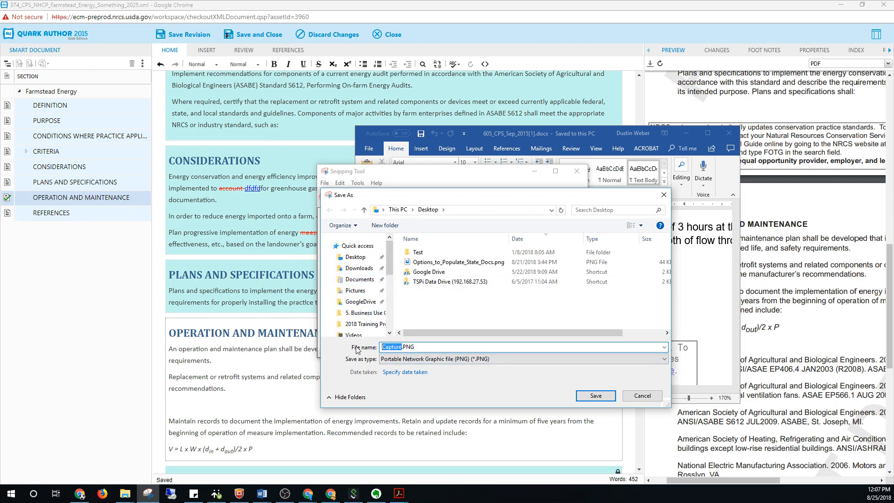
pyautogui.write('Figure')
pyautogui.write('_')
pyautogui.write('Volume')
pyautogui.press('Return')
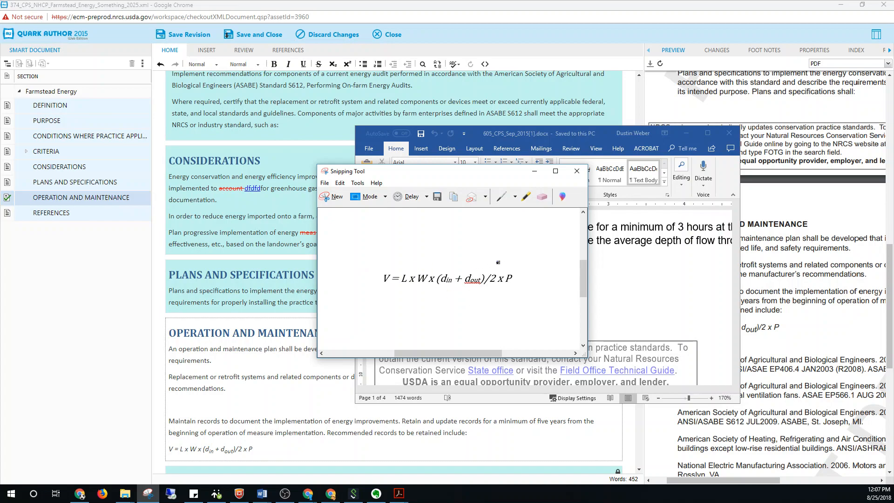
# Return to Quark Author and insert Figure_for_CPS.PNG from the local file system as a figure in the empty paragraph
pyautogui.click(182, 408)
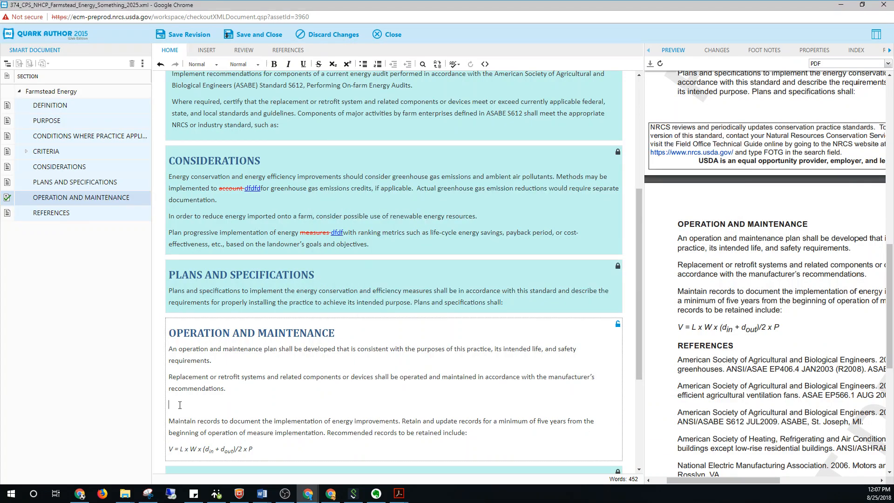
pyautogui.click(207, 50)
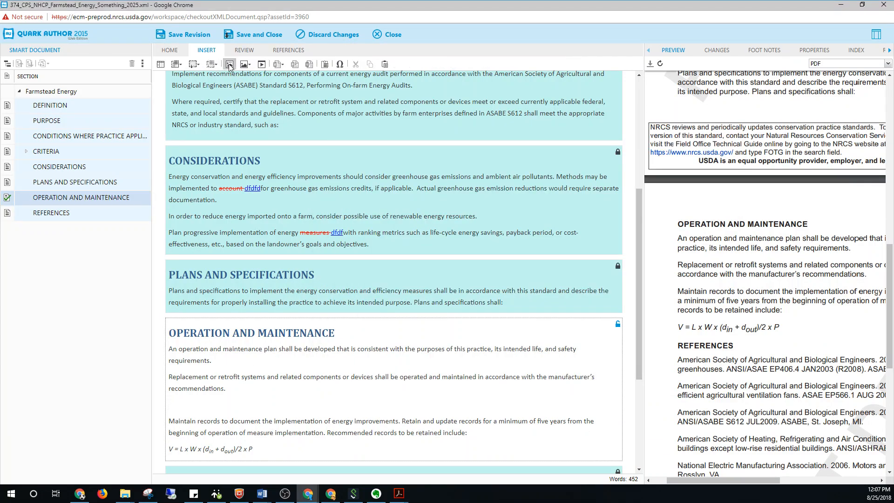
pyautogui.click(230, 65)
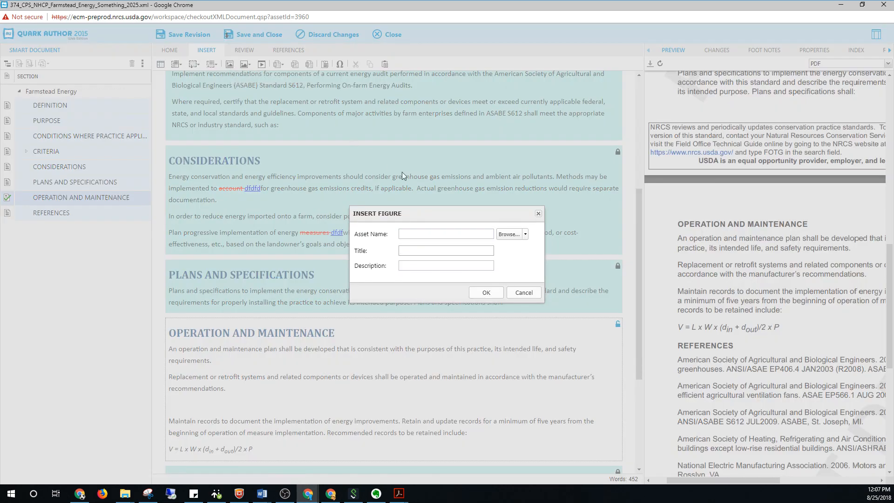
pyautogui.click(521, 235)
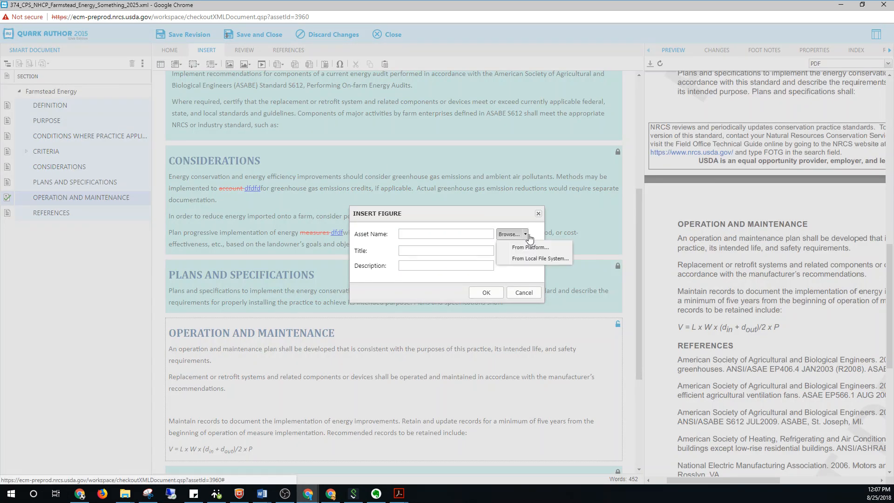
pyautogui.click(540, 259)
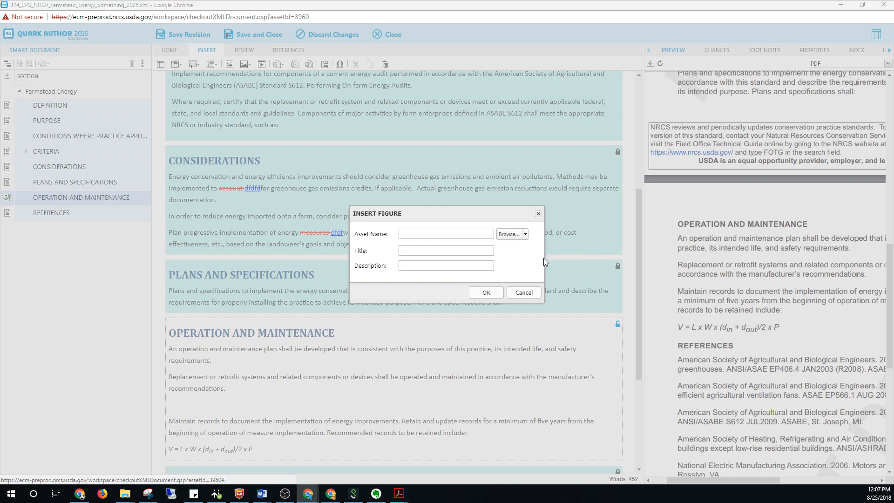
pyautogui.doubleClick(140, 94)
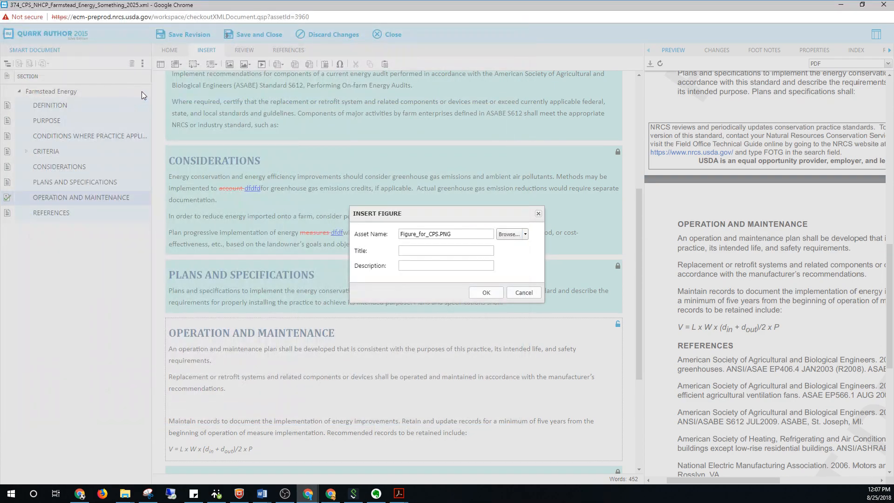
pyautogui.click(483, 294)
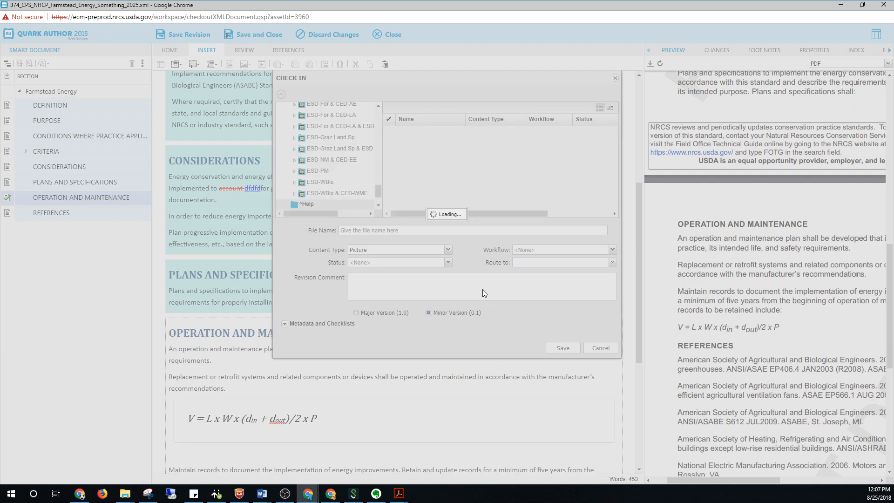
# Check in Figure_for_CPS.PNG under the Supporting Documents Workflow, choosing its status and routing
pyautogui.click(534, 264)
pyautogui.click(534, 270)
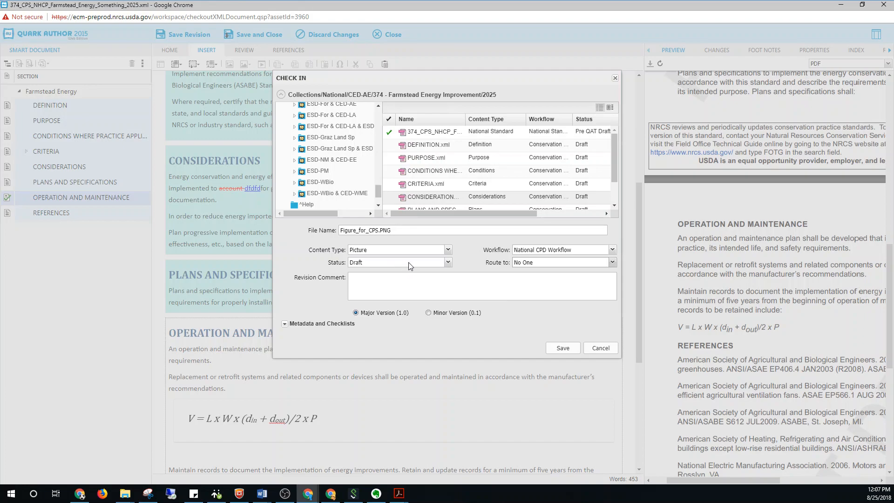
pyautogui.click(535, 251)
pyautogui.click(540, 274)
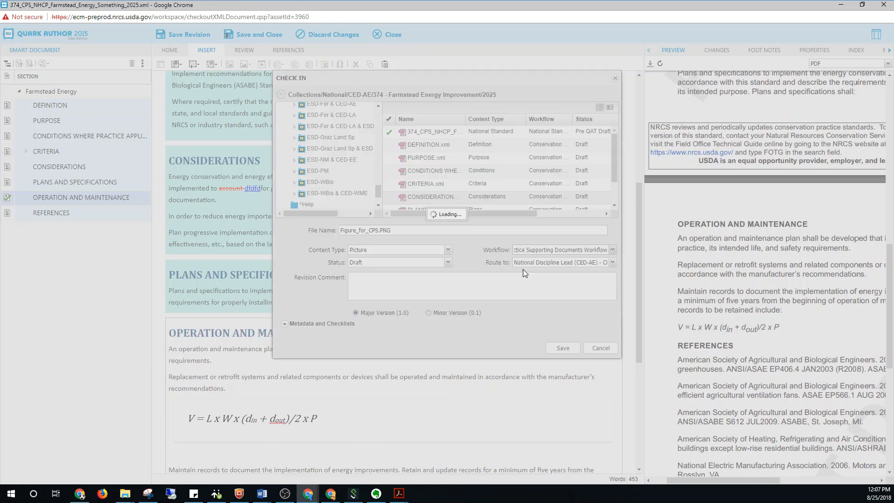
pyautogui.click(443, 263)
pyautogui.click(365, 280)
pyautogui.click(521, 264)
pyautogui.click(524, 275)
pyautogui.click(563, 348)
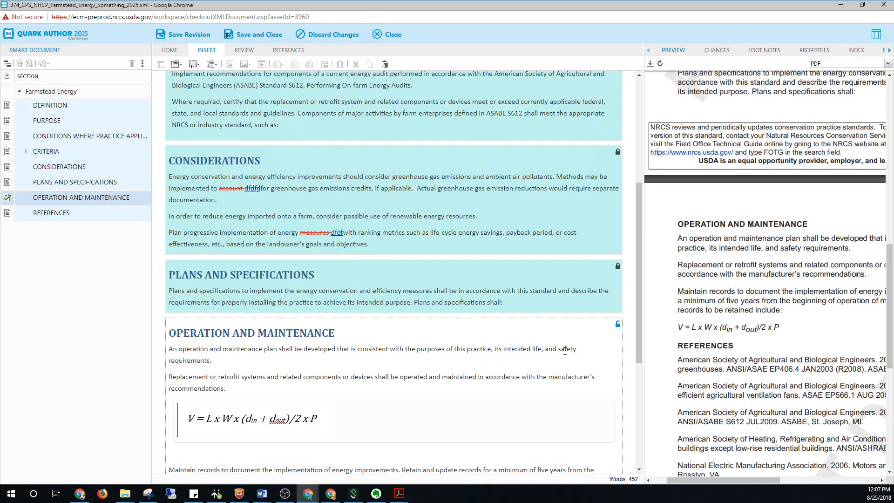
# Refresh the PDF preview and check the equation picture in the Operation and Maintenance section
pyautogui.scroll(-2, 492, 353)
pyautogui.click(355, 335)
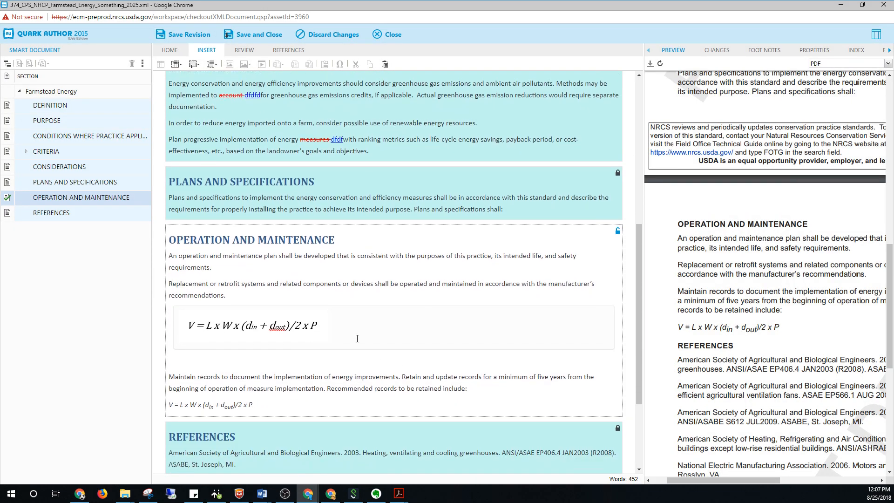
pyautogui.click(659, 63)
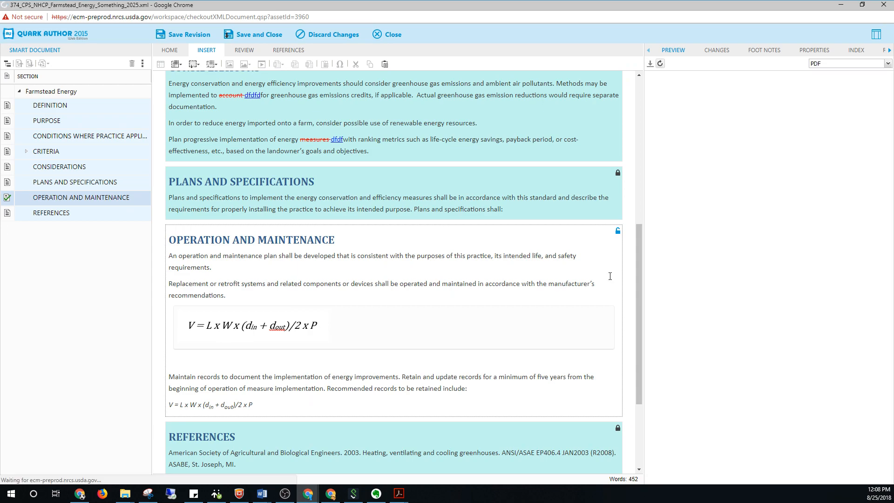
pyautogui.scroll(-5, 740, 291)
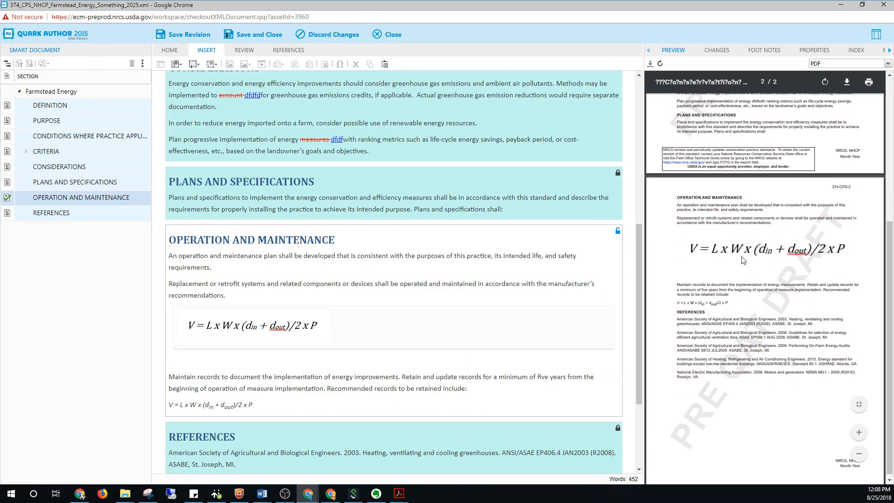
# Scale down the equation picture in the Operation and Maintenance section
pyautogui.click(285, 327)
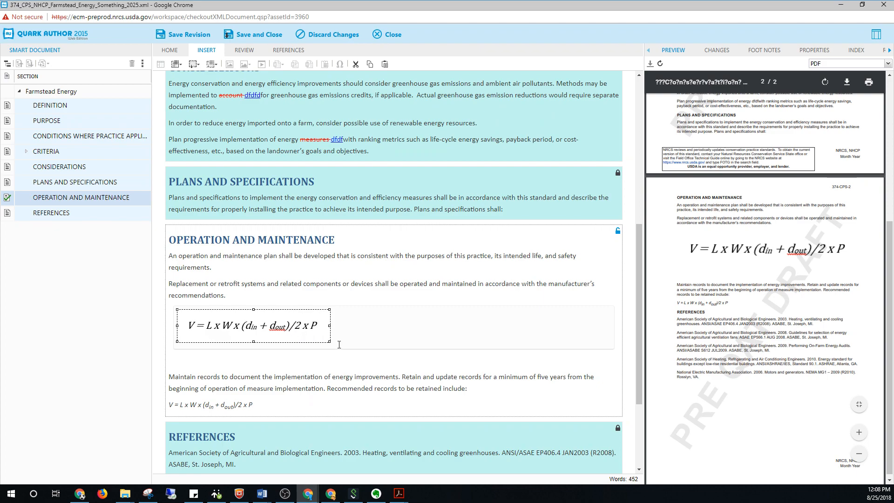
pyautogui.moveTo(329, 342); pyautogui.dragTo(301, 335)
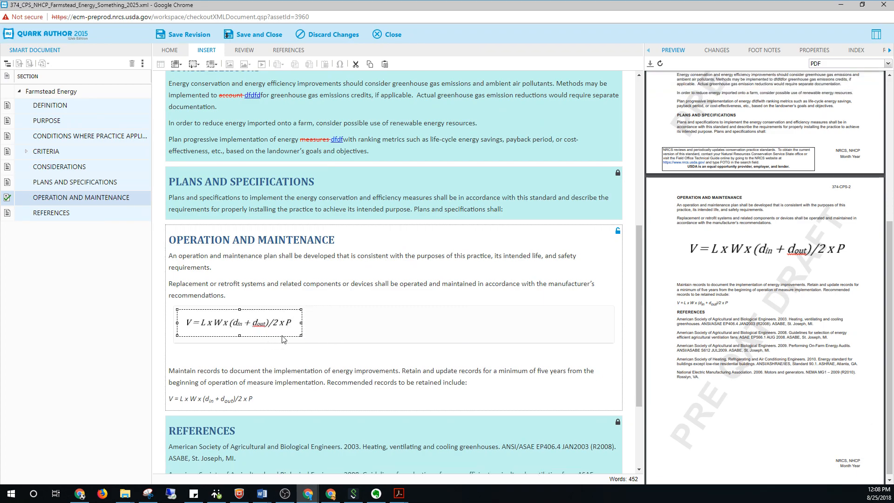
pyautogui.click(324, 325)
# Add a figure description and a figure title field to the equation figure
pyautogui.rightClick(323, 321)
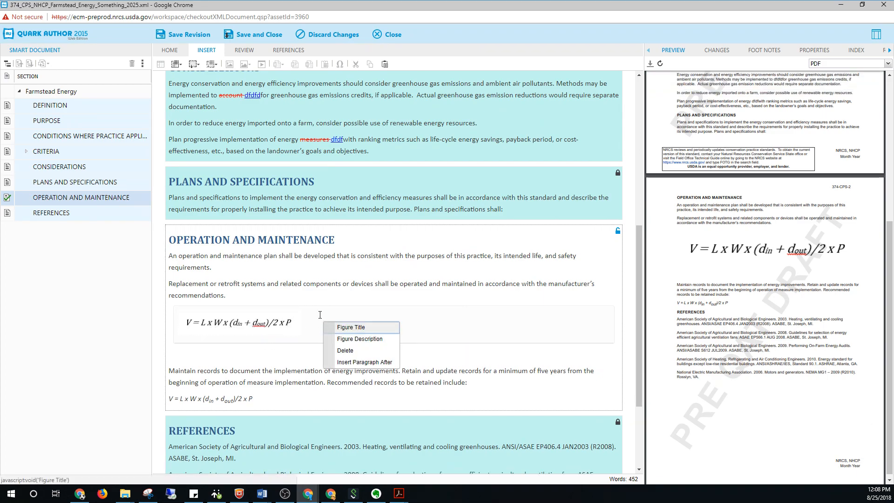
pyautogui.click(360, 341)
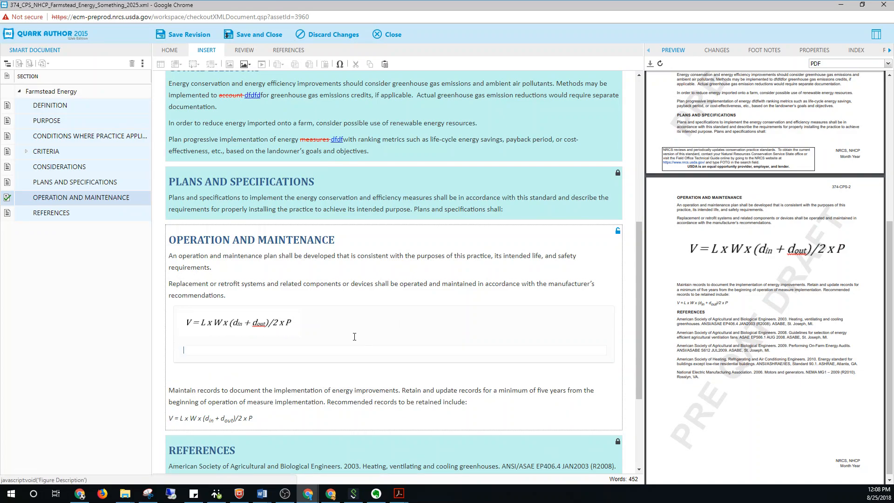
pyautogui.click(221, 351)
pyautogui.rightClick(322, 332)
pyautogui.click(354, 343)
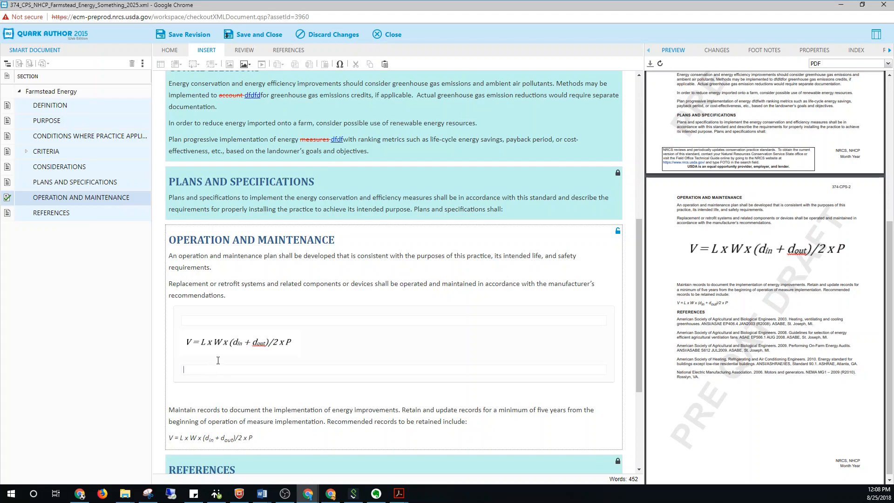
# Enter "For 08 user, this is a formula for doing xyz" as the equation figure's description
pyautogui.write('For 08 user, this is a fol')
pyautogui.press('BackSpace')
pyautogui.press('BackSpace')
pyautogui.write('u')
pyautogui.write('u')
pyautogui.press('BackSpace')
pyautogui.press('BackSpace')
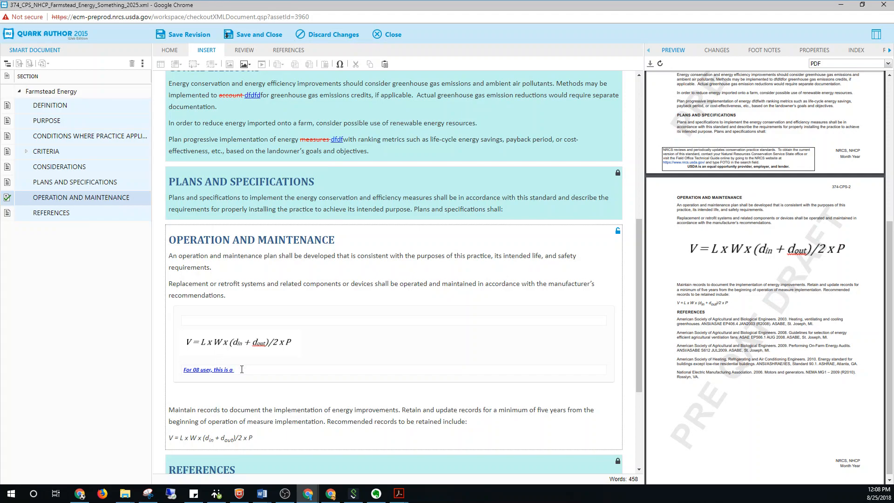
pyautogui.write('formula  for doing e')
pyautogui.press('BackSpace')
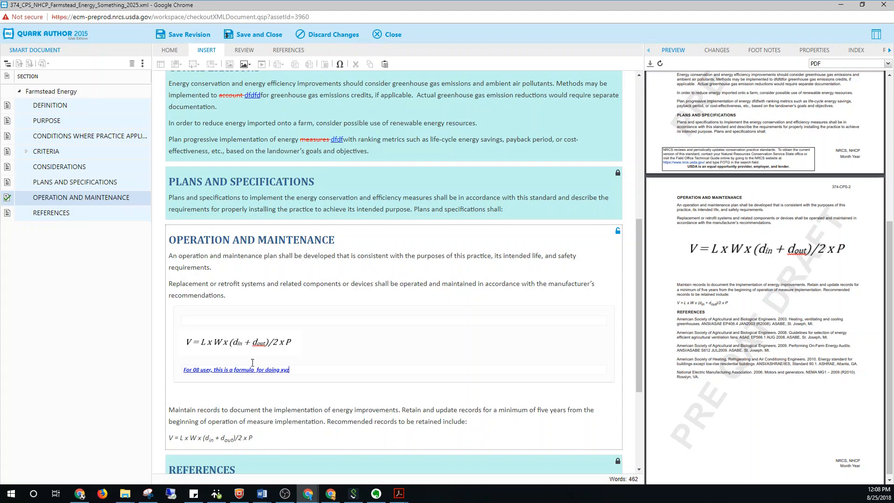
# Enter "Figure 1: Formula for doing this and that" as the equation figure's title and scale its picture down further
pyautogui.click(211, 317)
pyautogui.write('Figure 1: Formula fo')
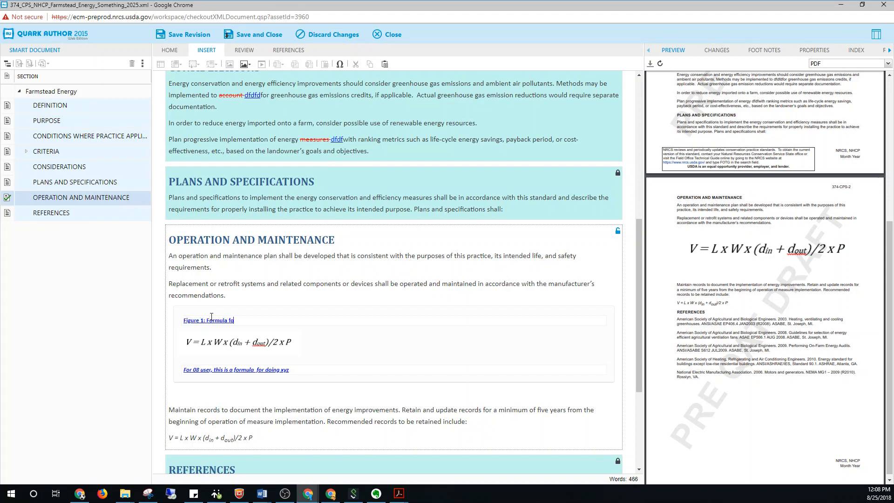
pyautogui.write('r doing this and that')
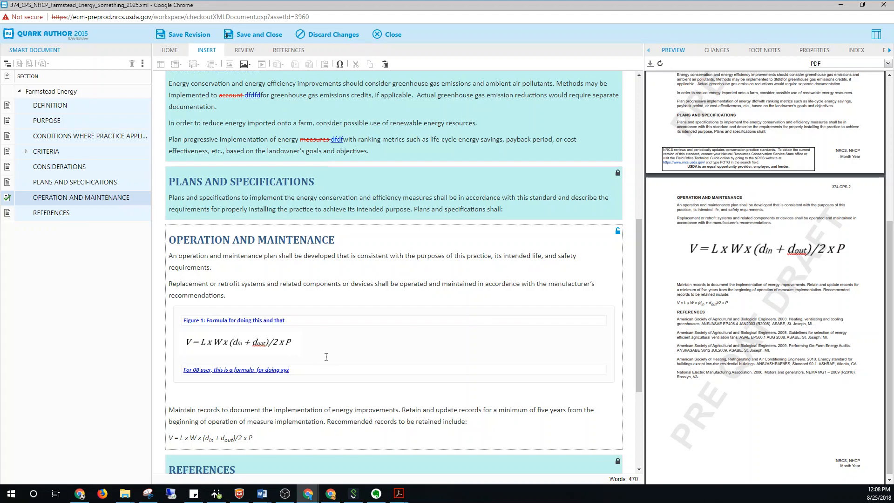
pyautogui.click(289, 350)
pyautogui.moveTo(295, 353); pyautogui.dragTo(260, 346)
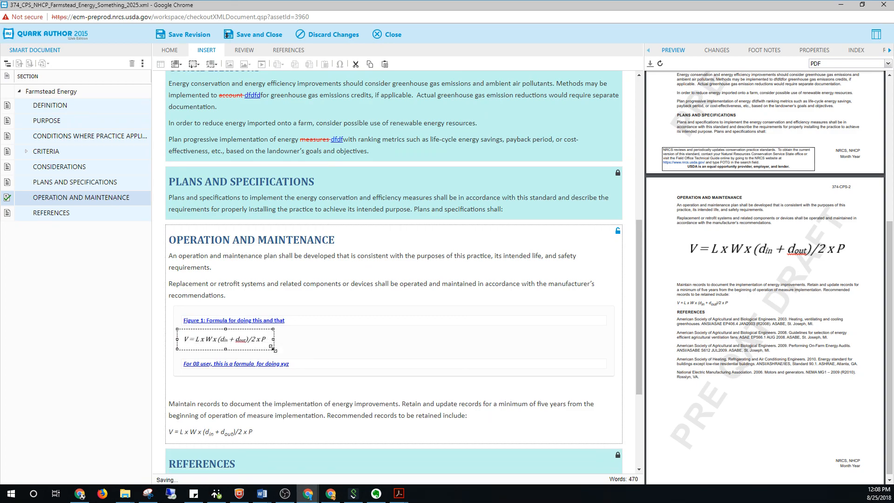
# Refresh the PDF preview and zoom in on the Operation and Maintenance section to check the equation figure and its title
pyautogui.click(660, 64)
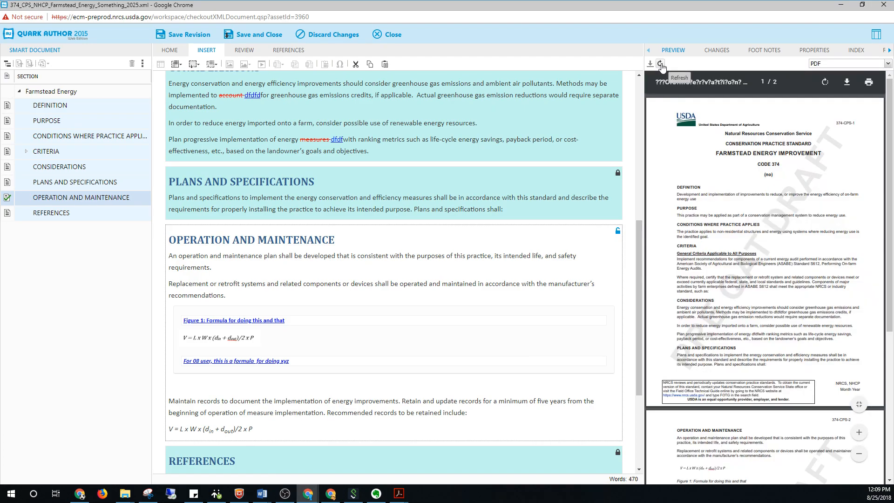
pyautogui.scroll(-3, 738, 237)
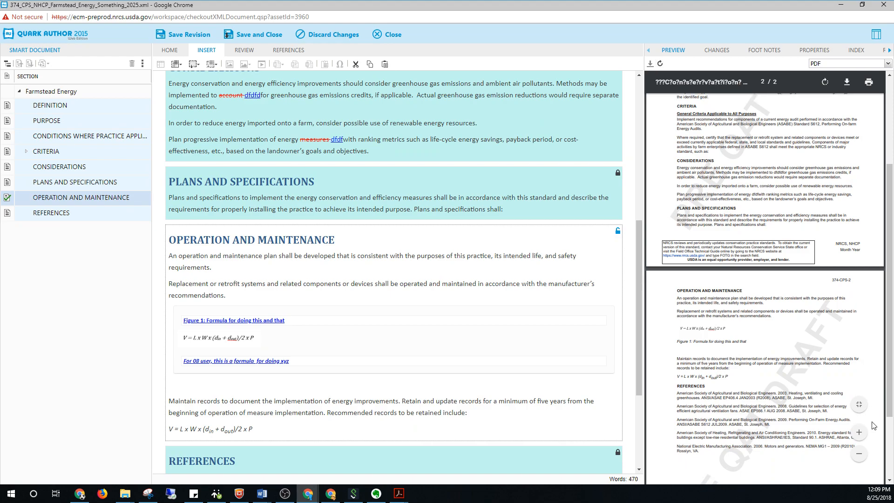
pyautogui.click(859, 433)
pyautogui.click(858, 434)
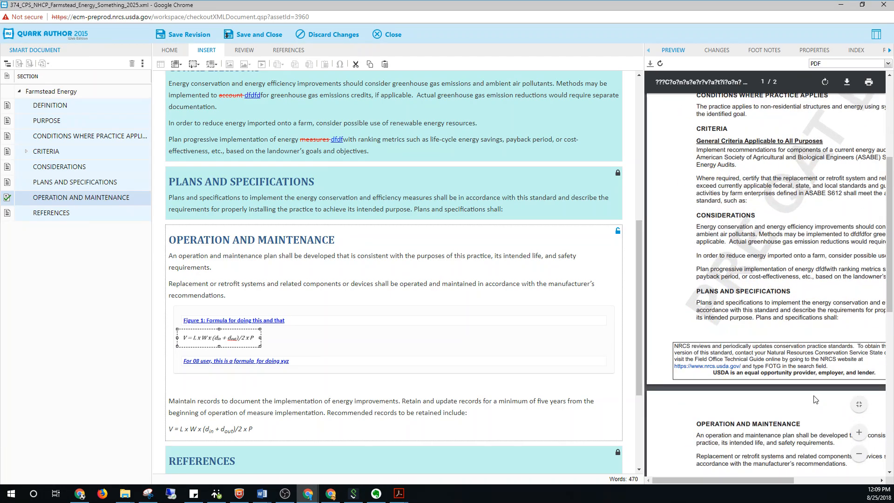
pyautogui.click(859, 433)
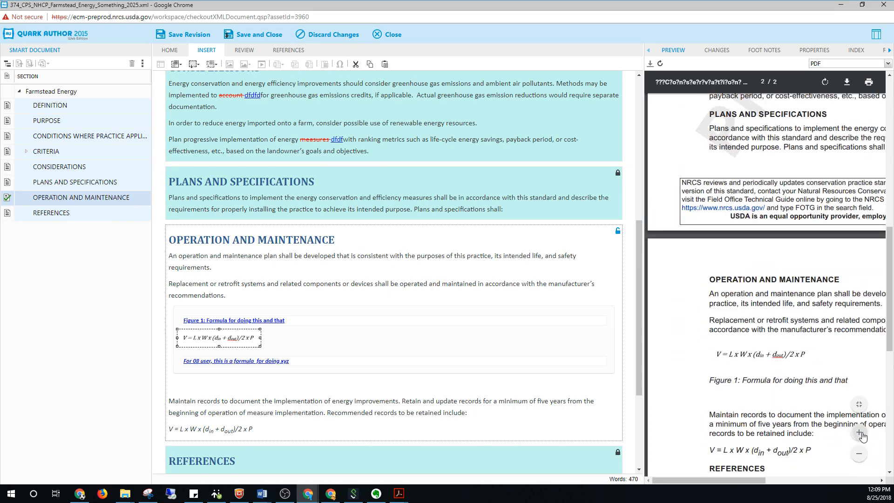
pyautogui.scroll(-2, 787, 386)
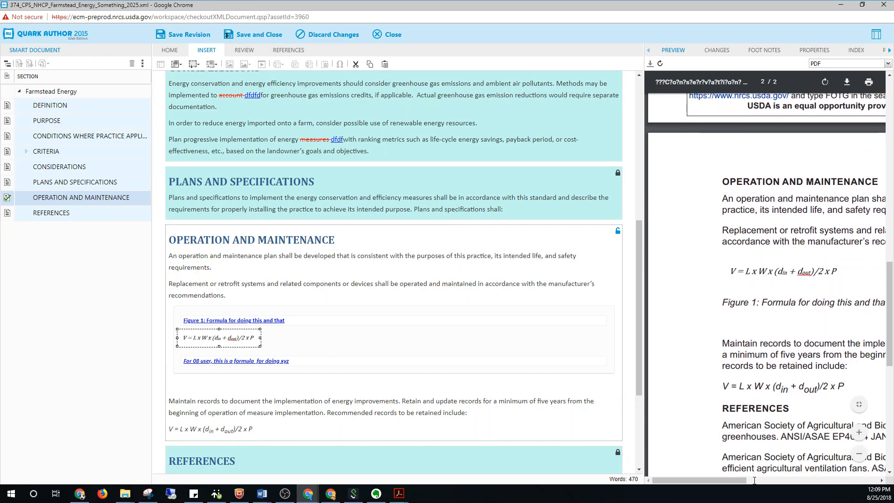
pyautogui.moveTo(730, 480); pyautogui.dragTo(748, 480)
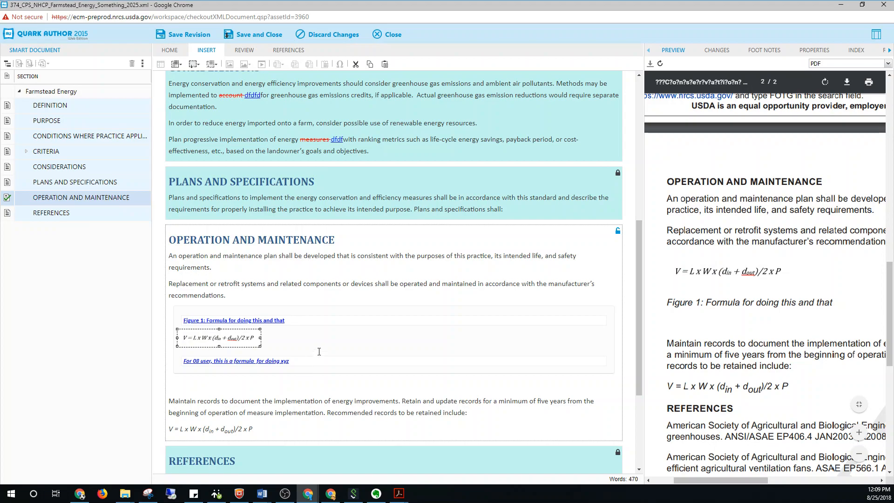
pyautogui.moveTo(720, 301); pyautogui.dragTo(836, 303)
pyautogui.click(786, 315)
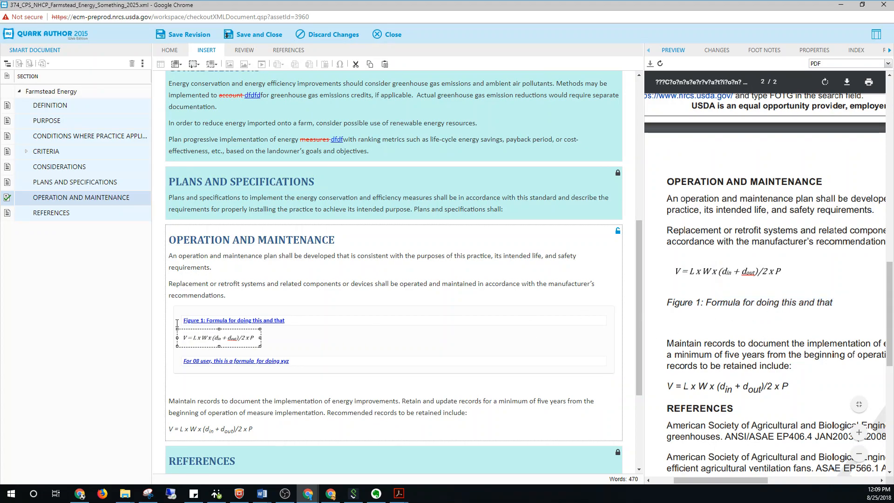
# Compare the equation figure's title and description in the editor with the caption shown in the PDF preview
pyautogui.moveTo(301, 321); pyautogui.dragTo(181, 320)
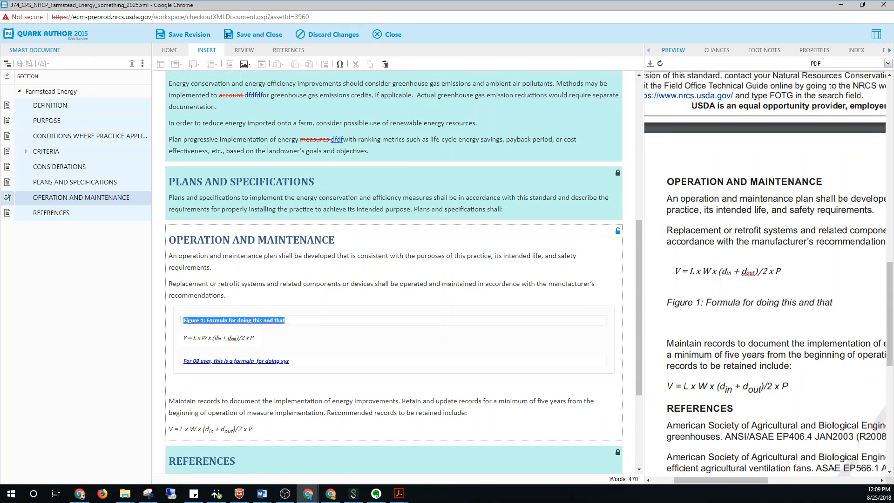
pyautogui.click(308, 343)
pyautogui.moveTo(299, 321); pyautogui.dragTo(183, 319)
pyautogui.moveTo(291, 361); pyautogui.dragTo(177, 359)
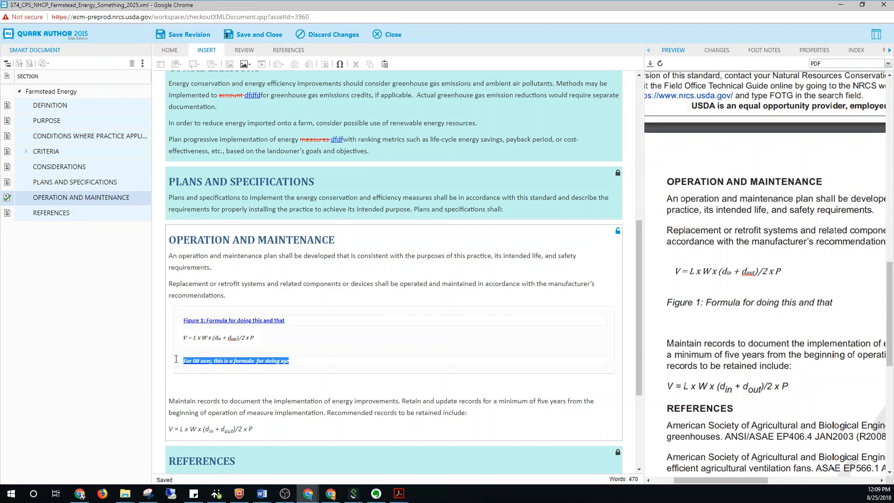
pyautogui.moveTo(176, 358); pyautogui.dragTo(175, 359)
pyautogui.click(309, 322)
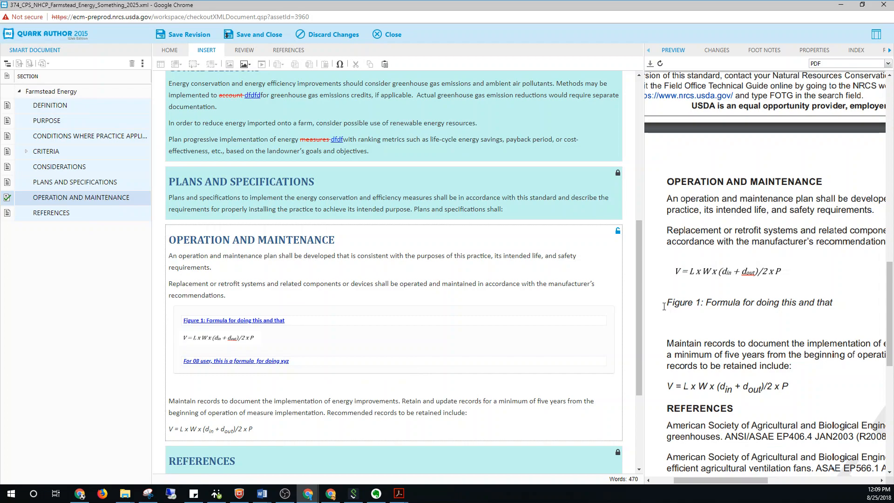
pyautogui.moveTo(664, 307); pyautogui.dragTo(833, 304)
pyautogui.click(847, 312)
# Try to remove the empty line below the equation figure in the Operation and Maintenance section
pyautogui.click(188, 385)
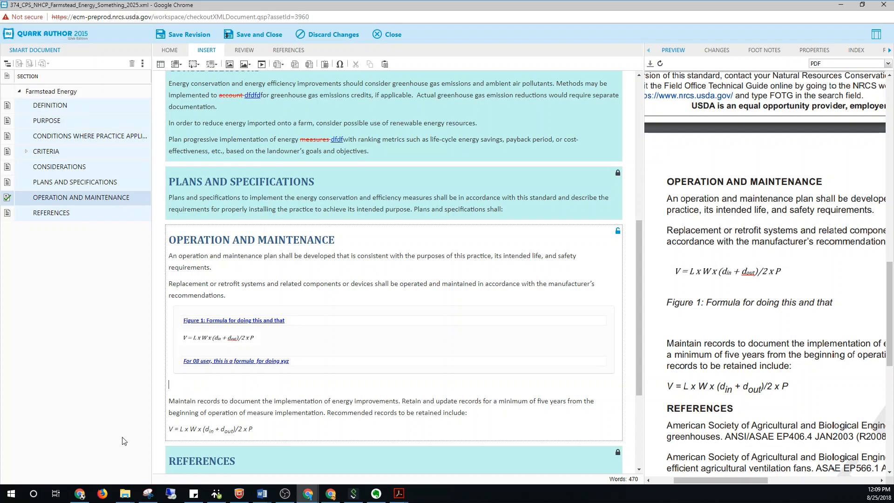
pyautogui.press('BackSpace')
pyautogui.click(181, 385)
# Switch to the Word topic list and review the Figures, Tables and Equations items under "Examples of inserting"
pyautogui.moveTo(262, 492)
pyautogui.click(242, 461)
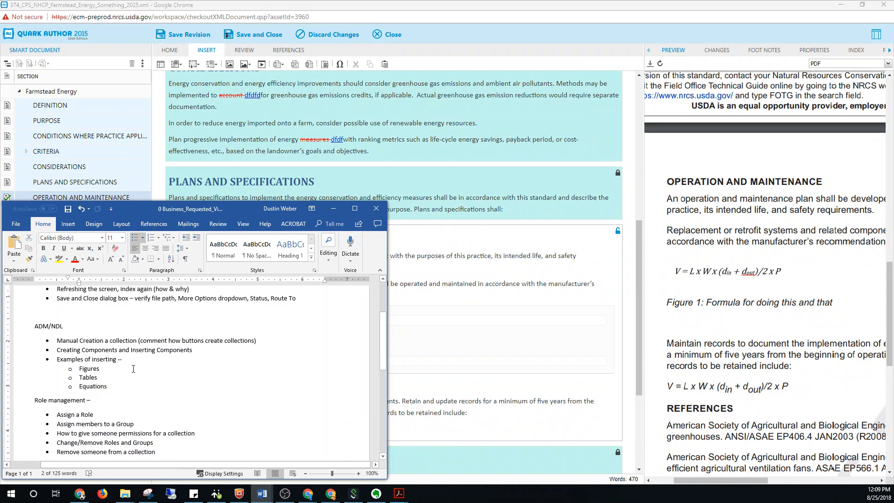
pyautogui.click(109, 358)
pyautogui.click(91, 369)
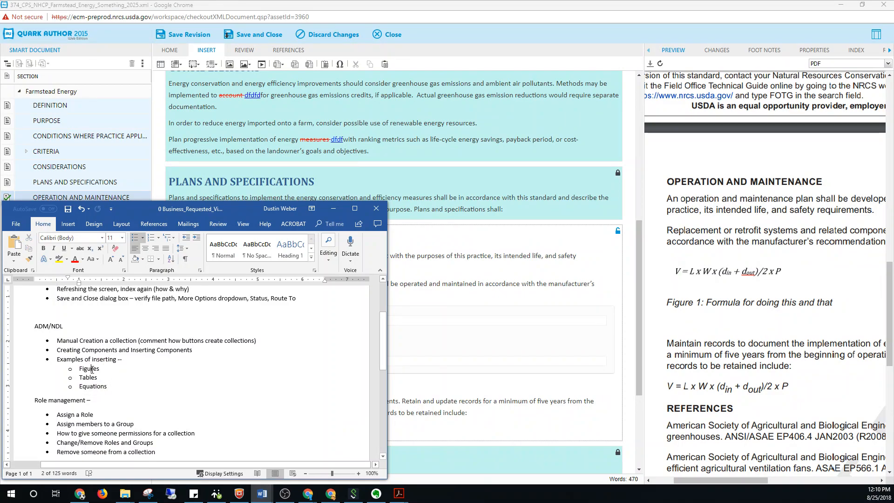